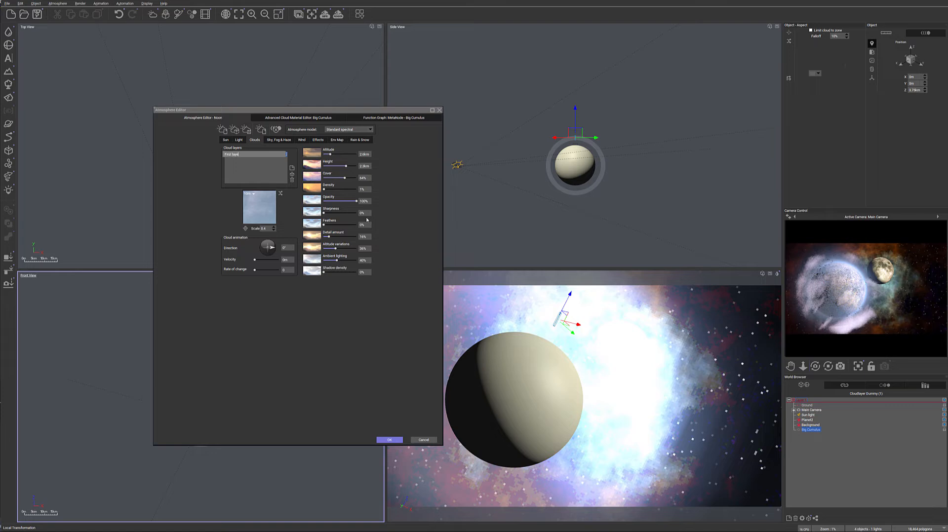
Add a Big Cumulus cloud layer alongside the first layer and refresh the camera preview.
click(192, 182)
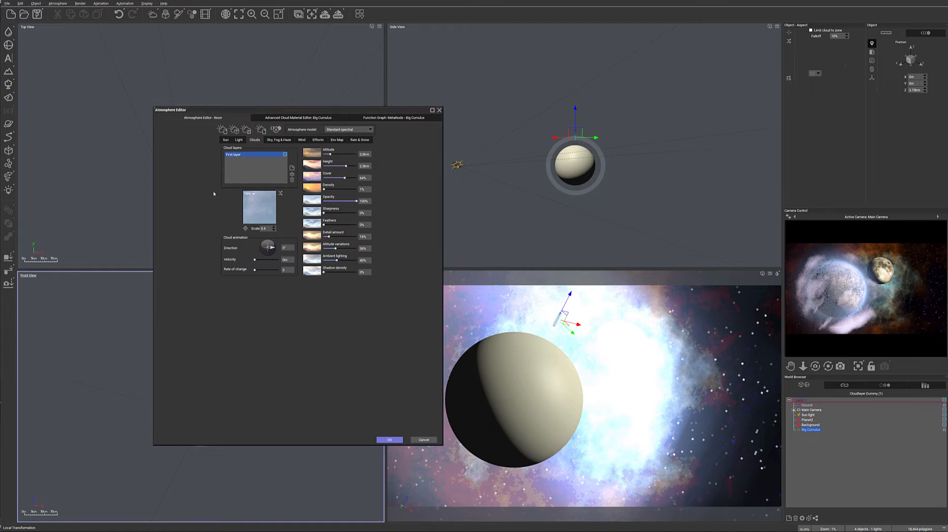
click(292, 172)
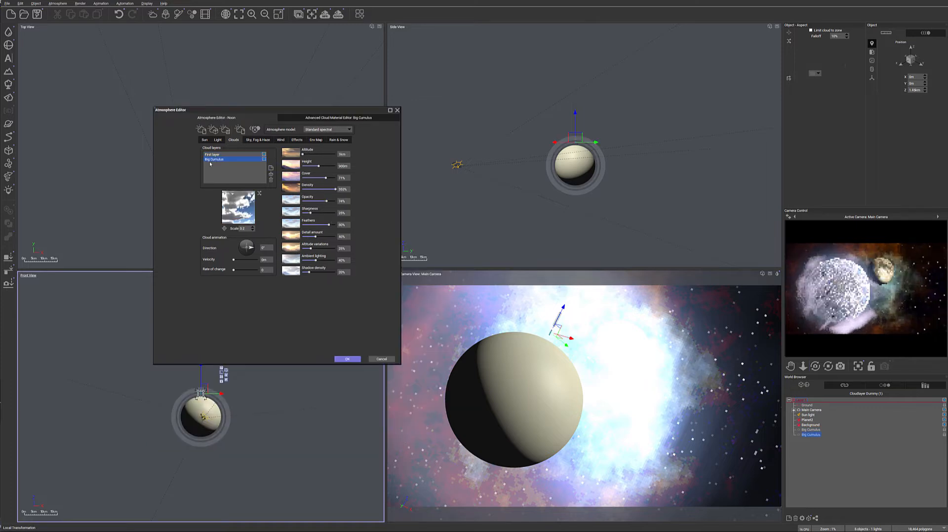
drag(326, 111, 346, 113)
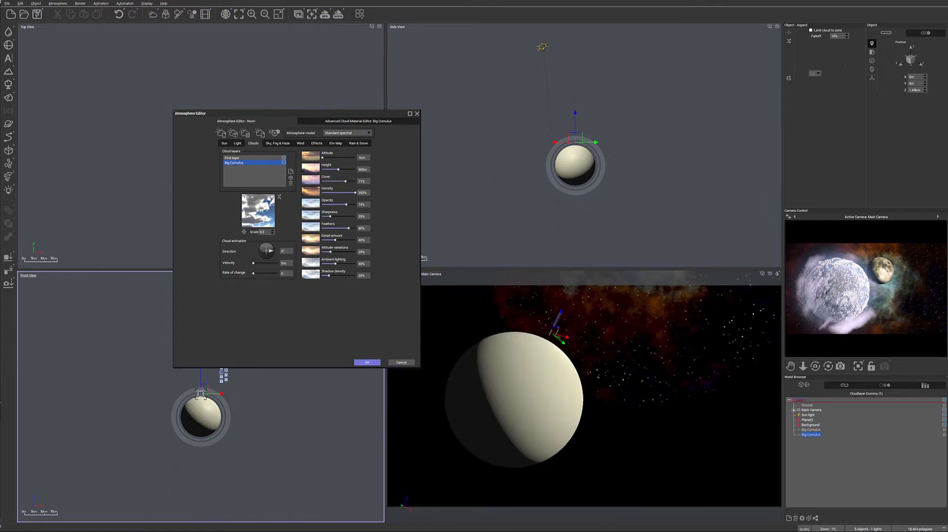
right_click(830, 261)
click(843, 267)
Set the Big Cumulus layer's altitude to about 1.2 km and its height to about 4.8 km.
drag(327, 157, 347, 170)
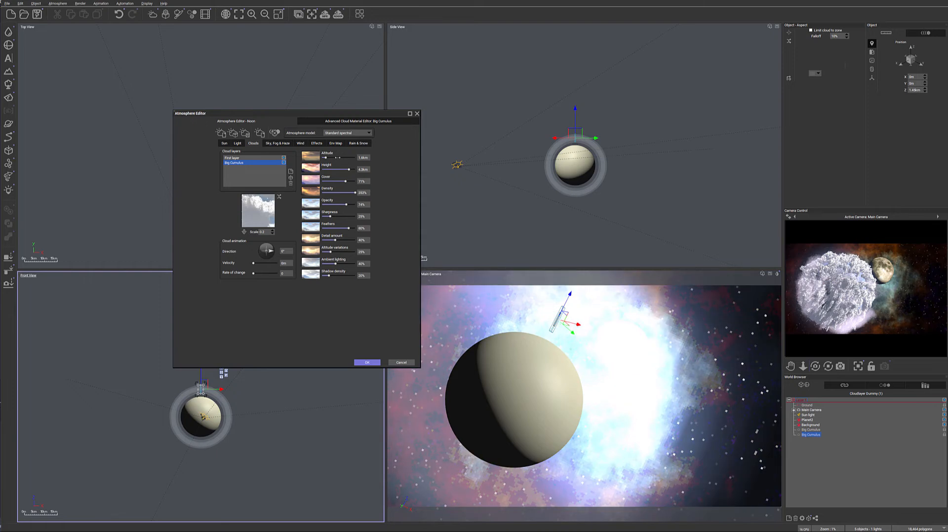
drag(351, 169, 354, 169)
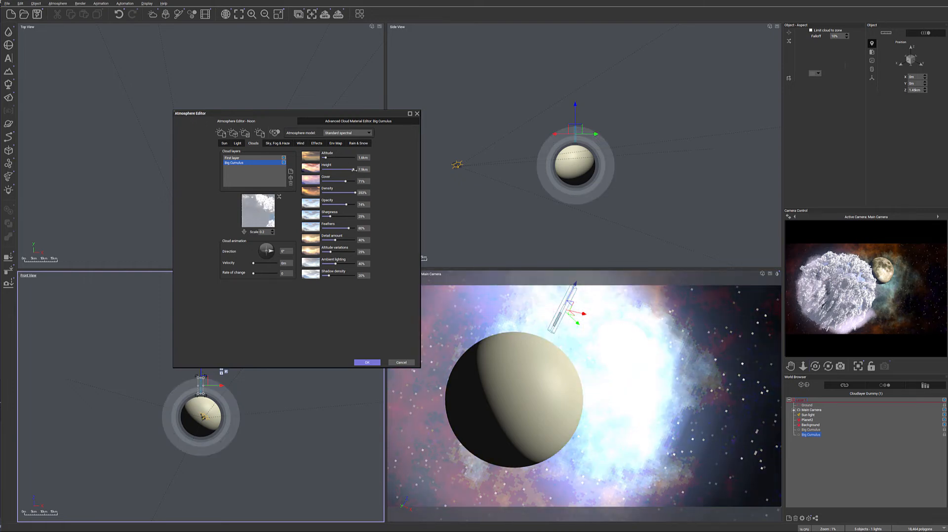
right_click(891, 317)
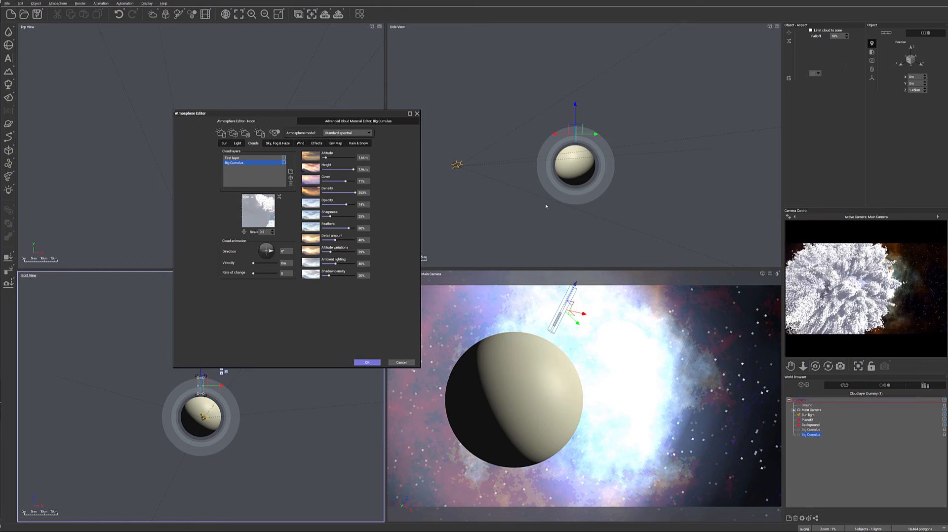
drag(353, 169, 349, 170)
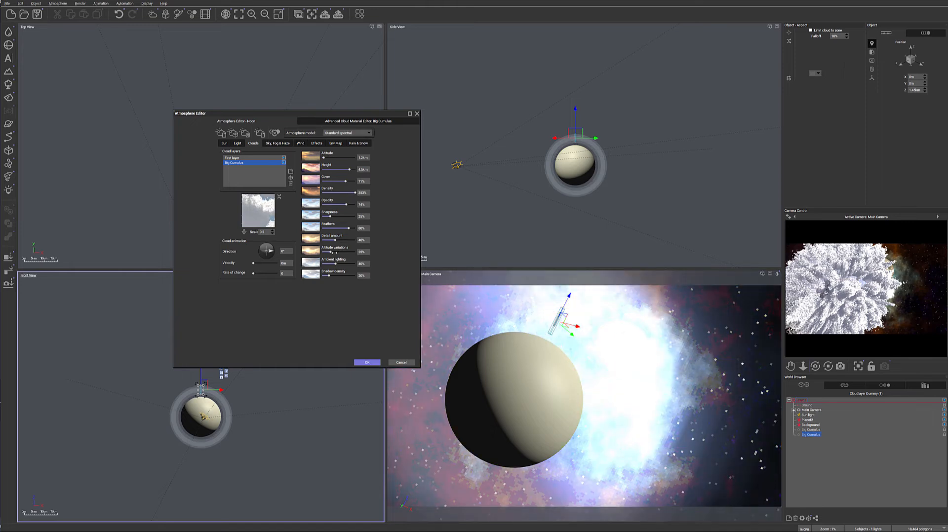
Set the layer's altitude variations to about 62%, feathers to 47%, sharpness to 6%, opacity to 100% and density to 1%.
drag(335, 252, 348, 251)
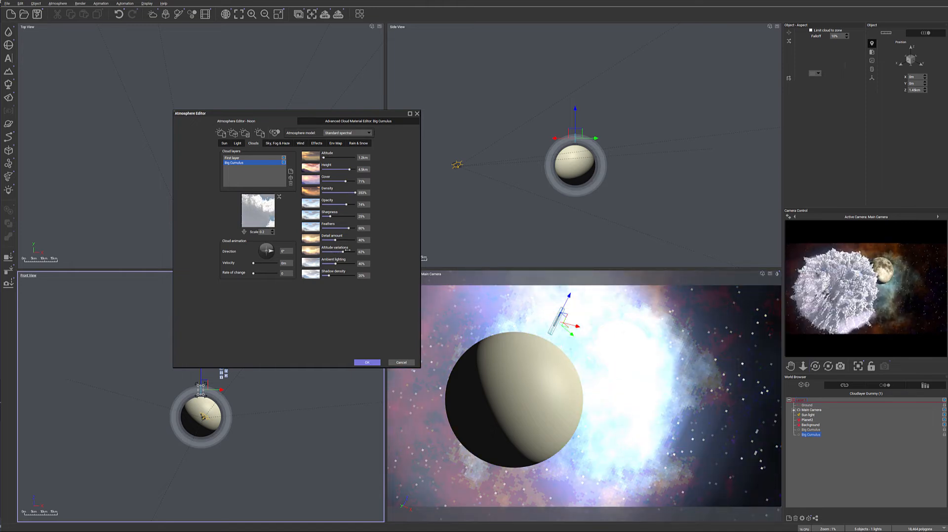
drag(348, 228, 355, 205)
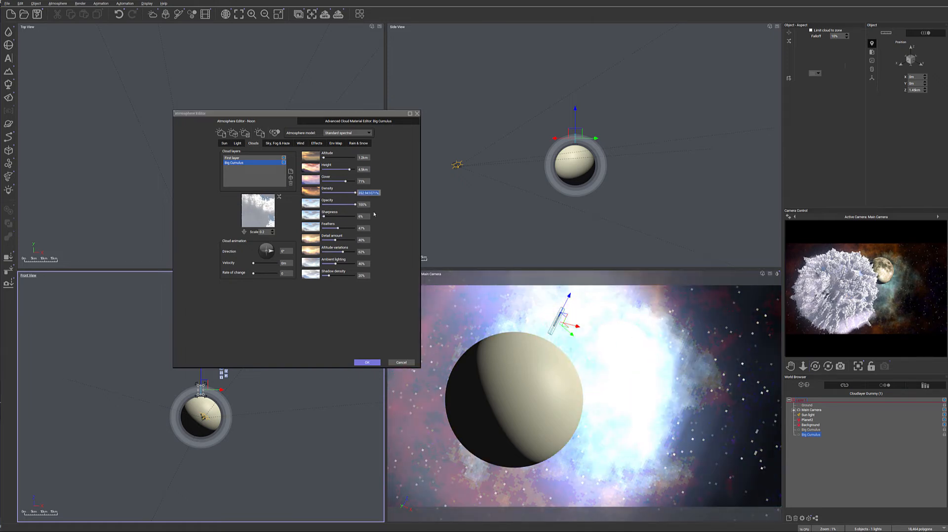
text(1)
key(Return)
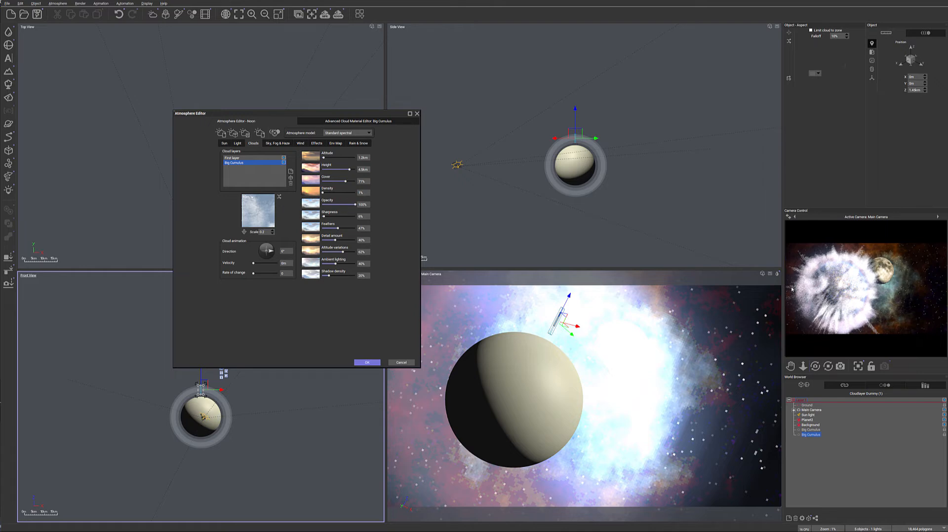
Reduce the Big Cumulus layer's cover to about 47% and check the camera preview.
drag(344, 180, 339, 180)
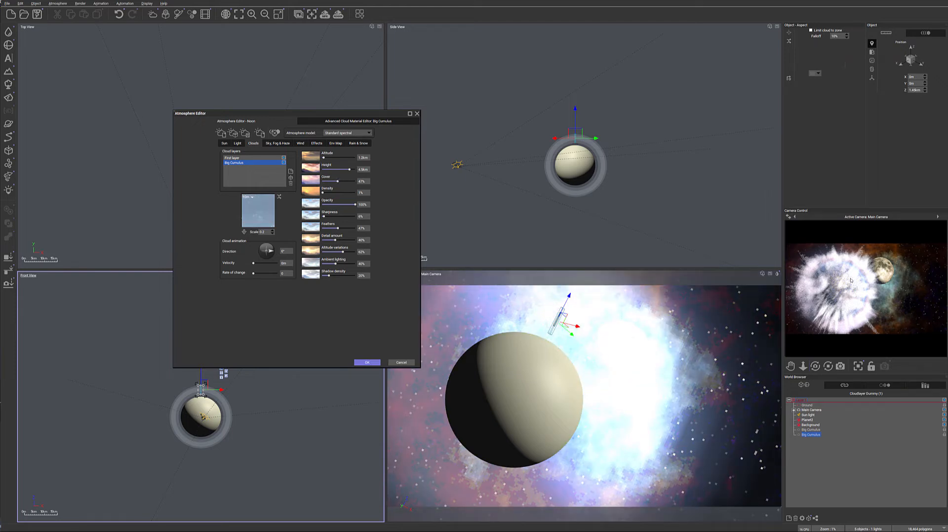
right_click(880, 270)
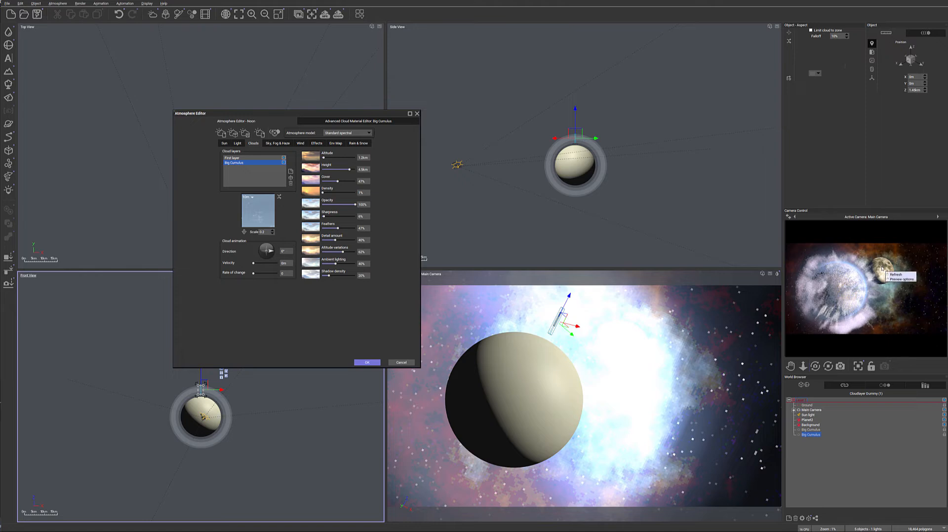
click(874, 267)
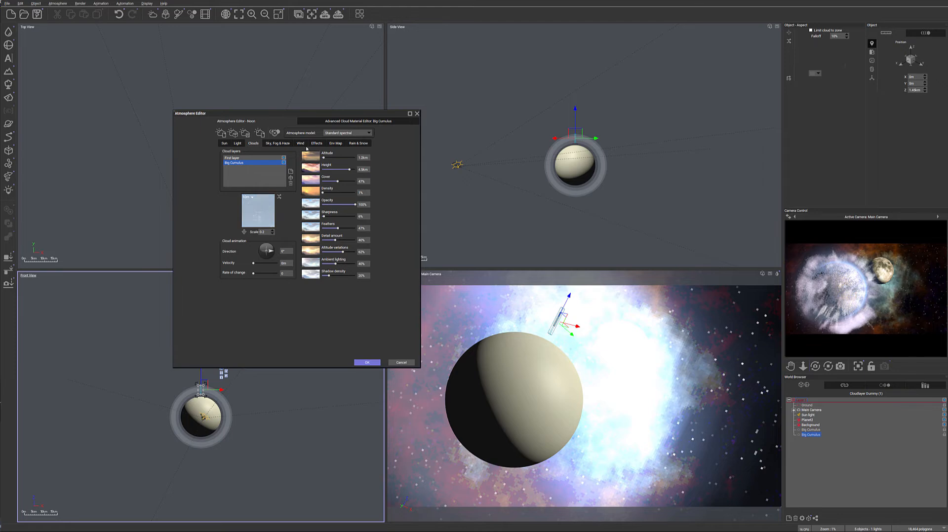
Change the Big Cumulus cloud material's volumetric color to a light blue.
click(332, 125)
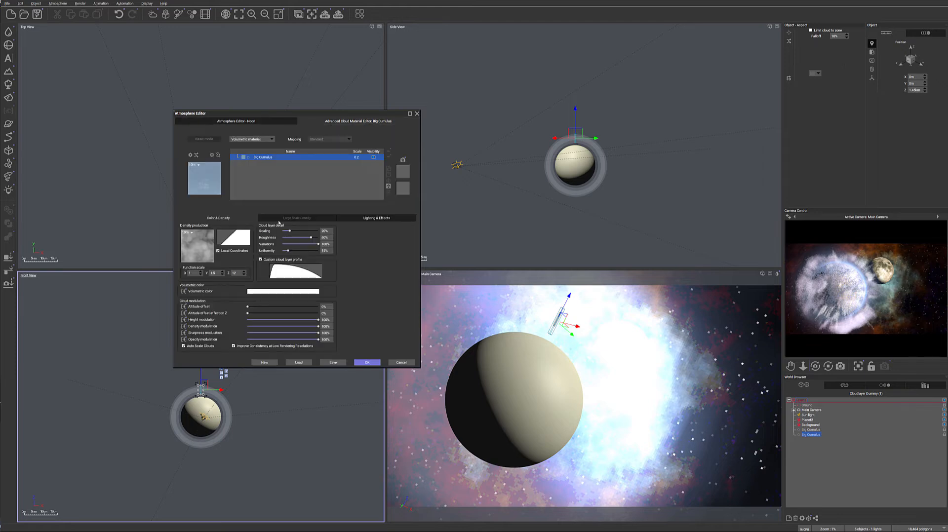
click(274, 293)
mouse_move(255, 263)
mouse_down()
mouse_move(278, 271)
mouse_move(288, 263)
mouse_move(319, 292)
mouse_up()
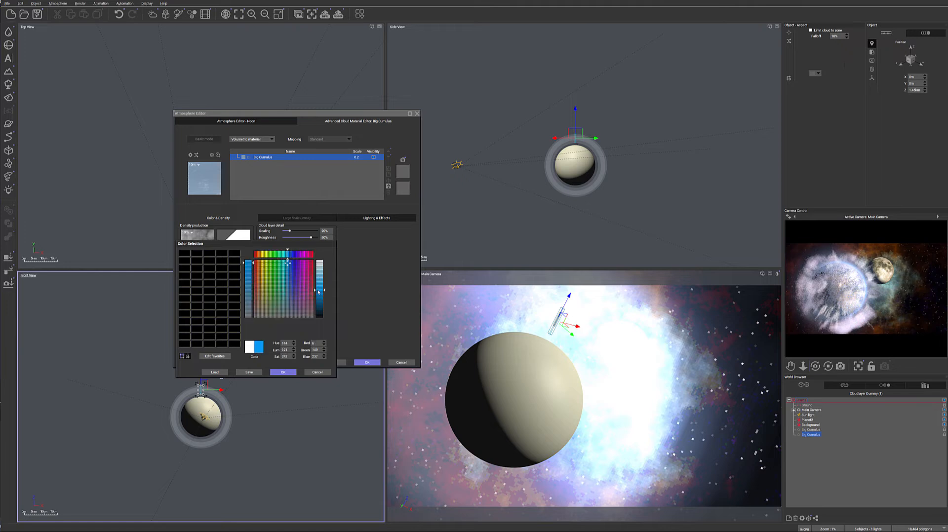
click(283, 372)
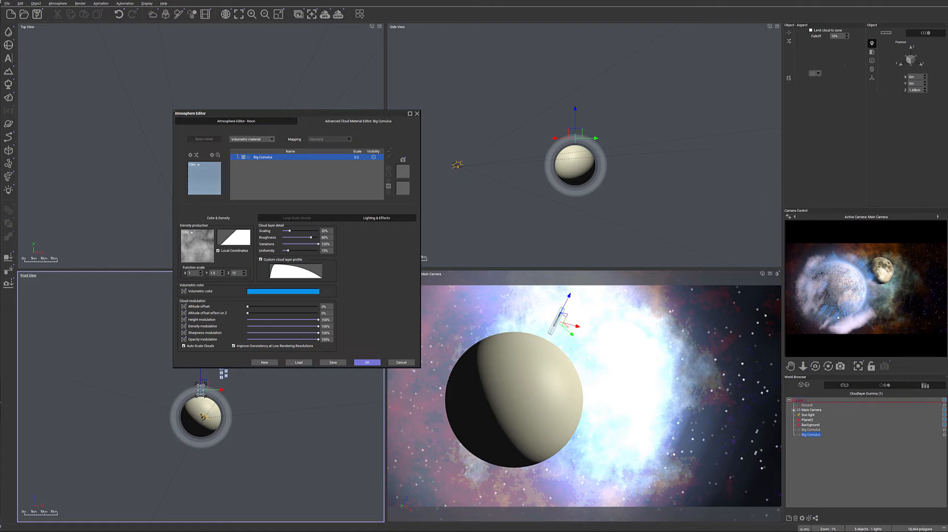
click(286, 291)
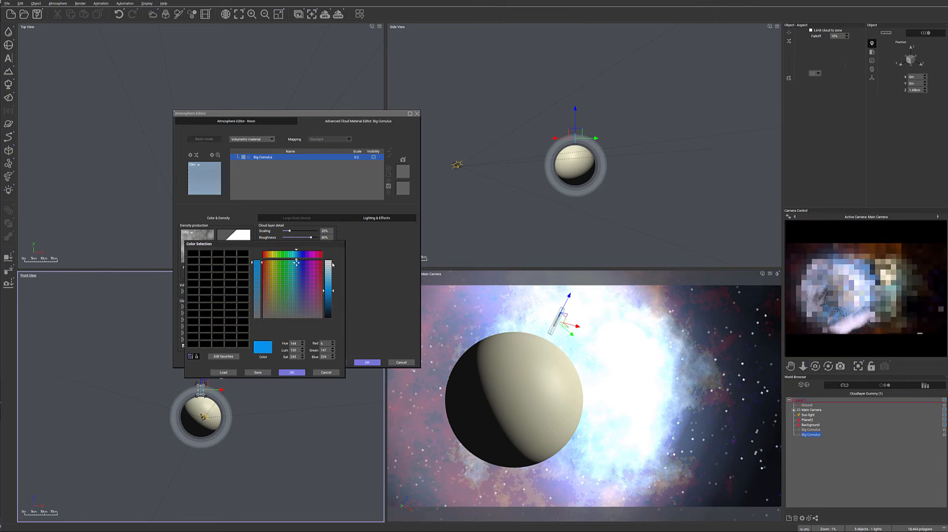
click(329, 278)
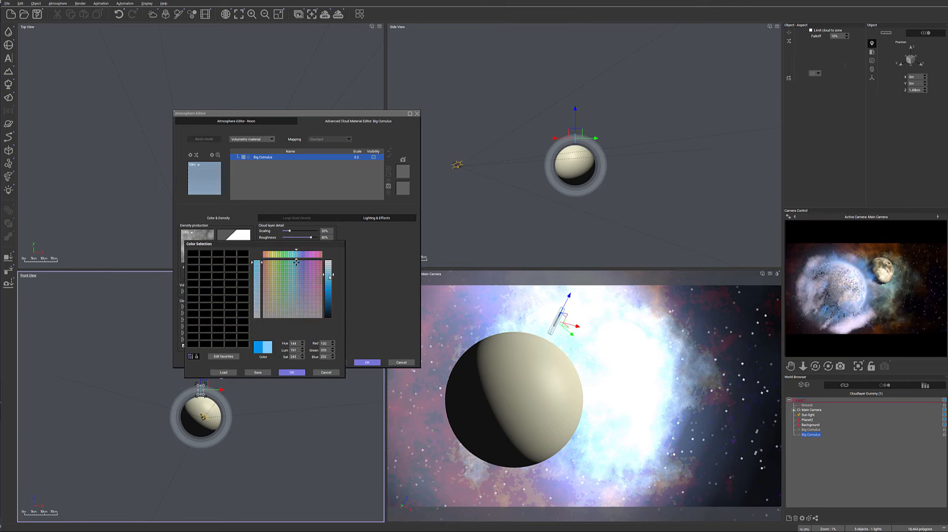
click(291, 372)
Enable Force ambient color for the Big Cumulus material and set its sky ambient color to a pinkish red.
click(366, 218)
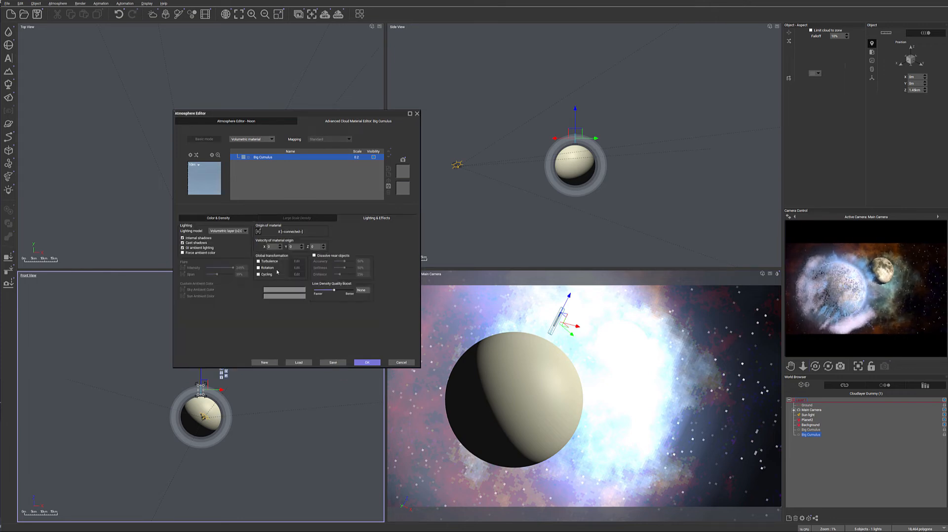
click(183, 253)
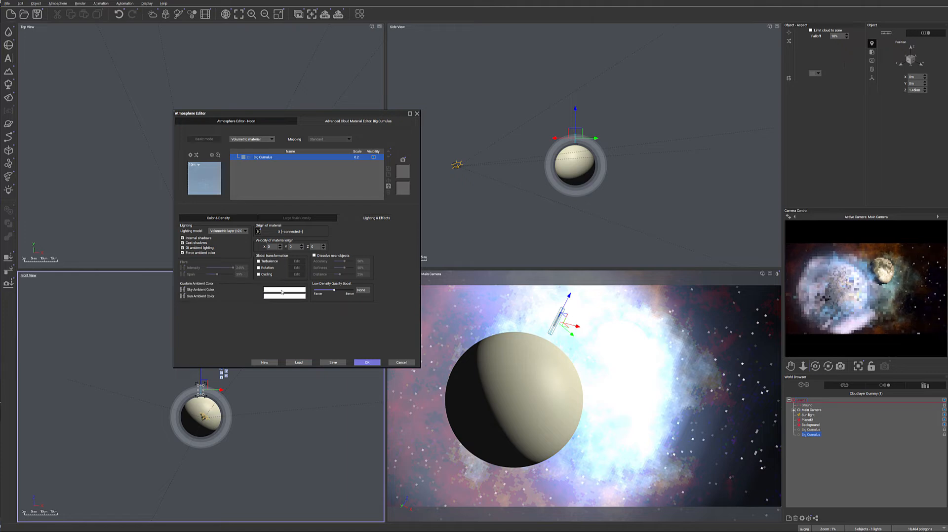
click(282, 292)
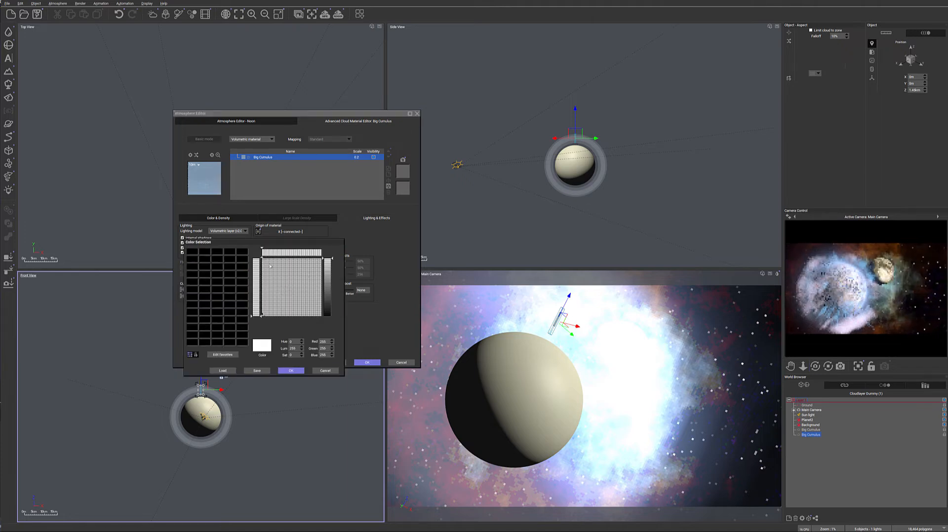
click(326, 274)
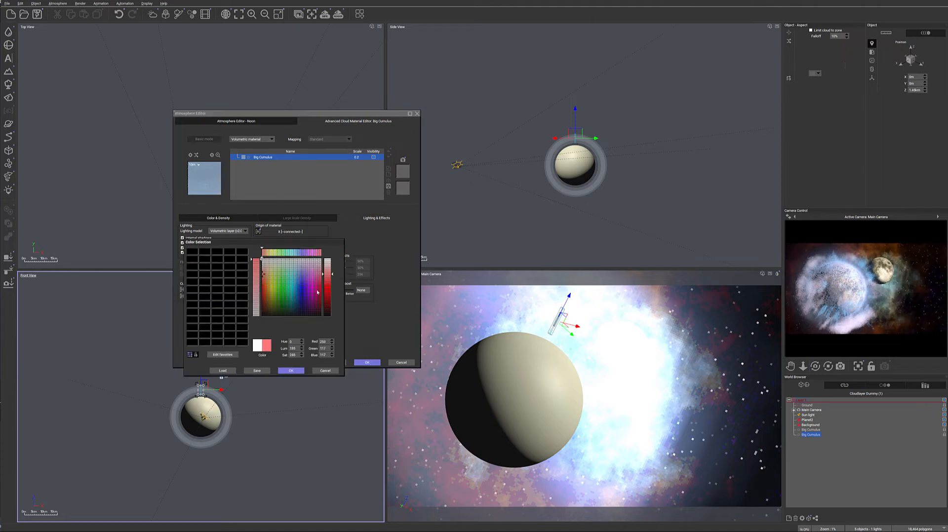
click(295, 372)
Set the Big Cumulus material's sun ambient color to orange.
click(283, 306)
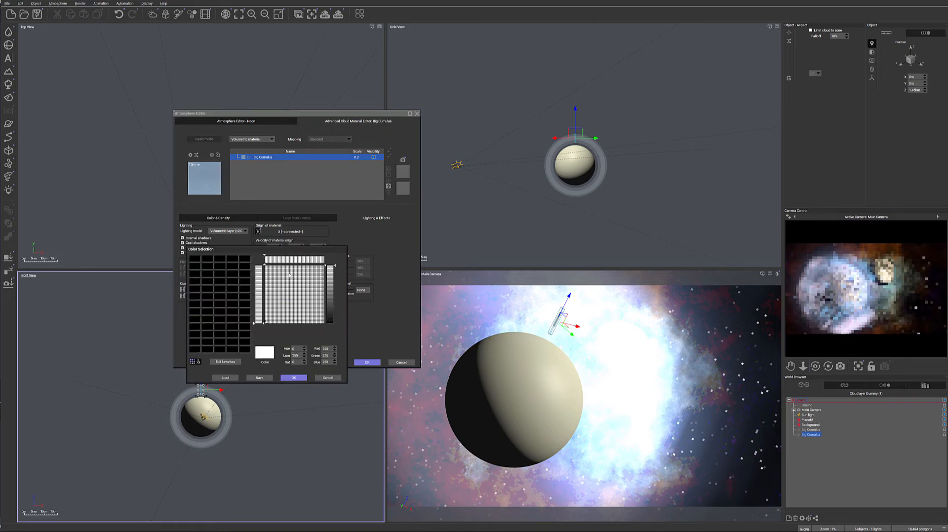
click(269, 272)
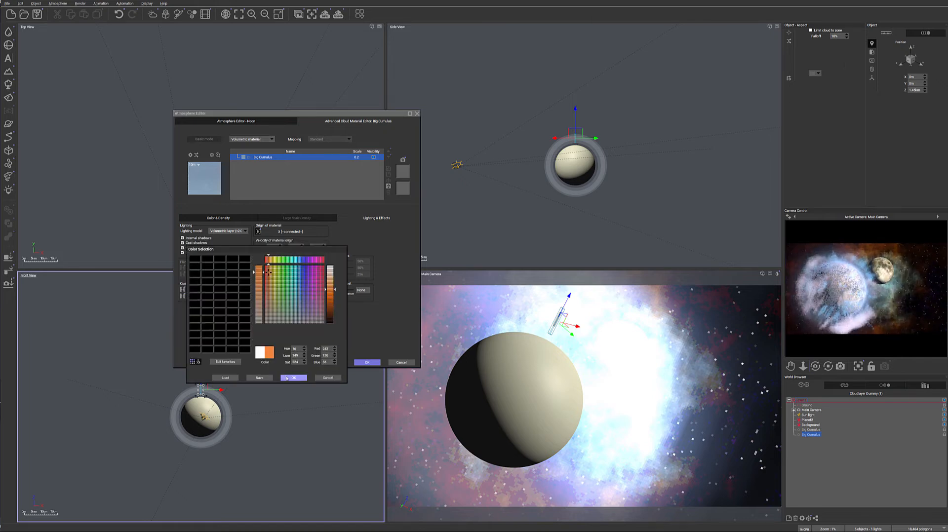
click(291, 378)
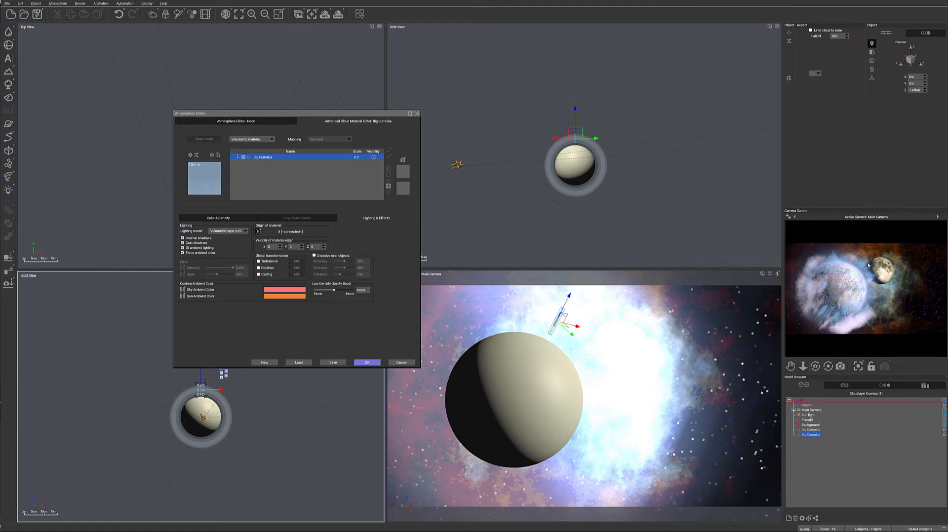
Raise the cloud layer detail's uniformity to about 71% and scaling to about 31%, and return to the cloud layer settings.
click(185, 219)
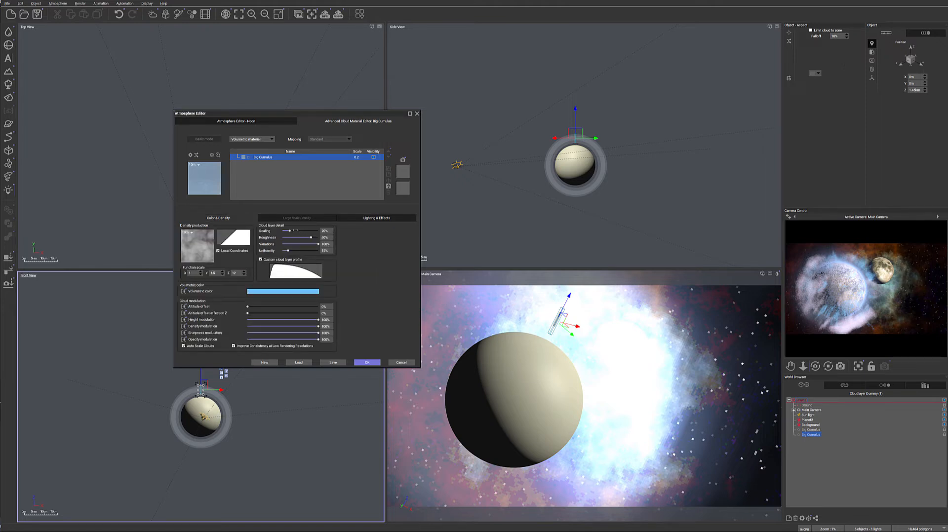
drag(292, 250, 300, 231)
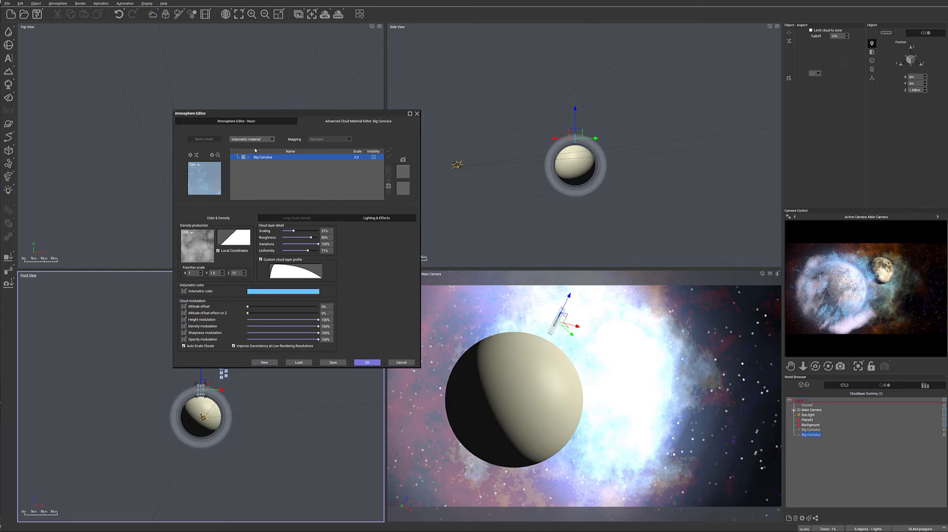
click(236, 121)
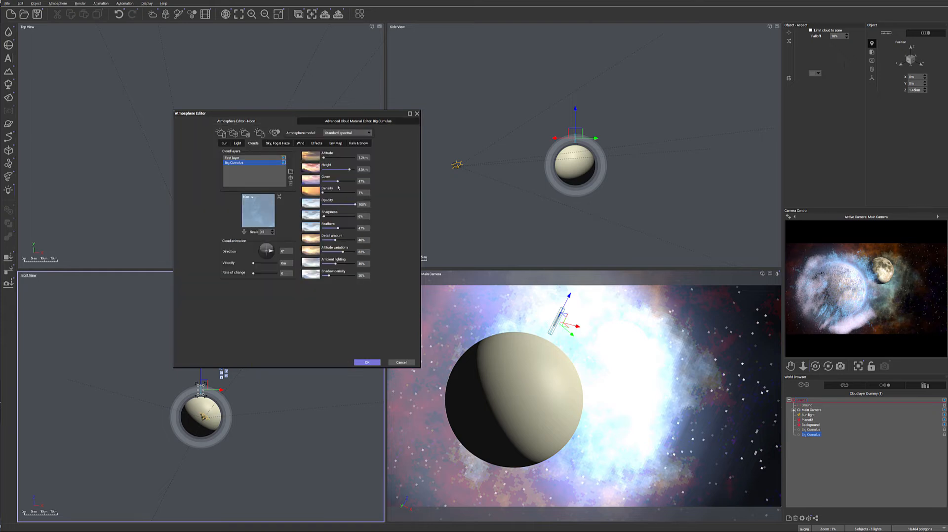
Try a density of 100% on the Big Cumulus layer, refresh the preview, and restore the density to 1%.
drag(329, 190, 355, 192)
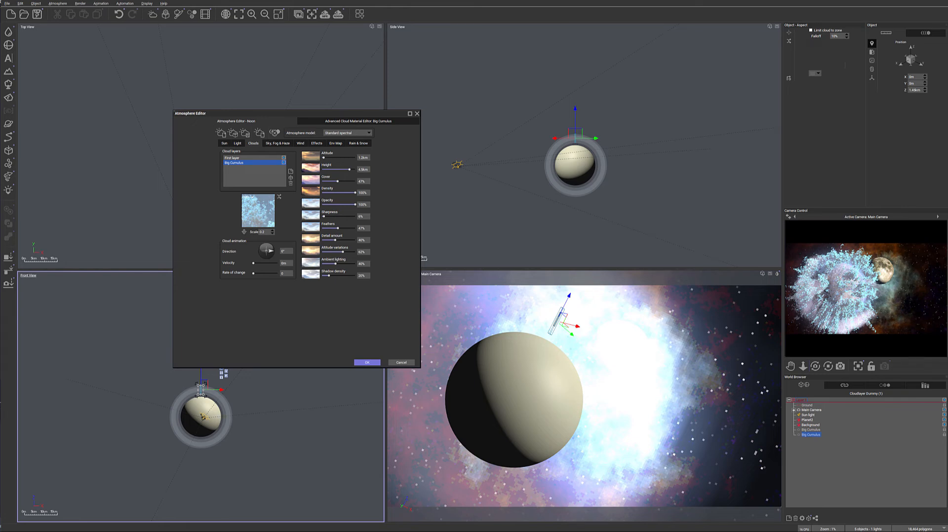
right_click(816, 262)
click(839, 295)
click(369, 192)
text(1)
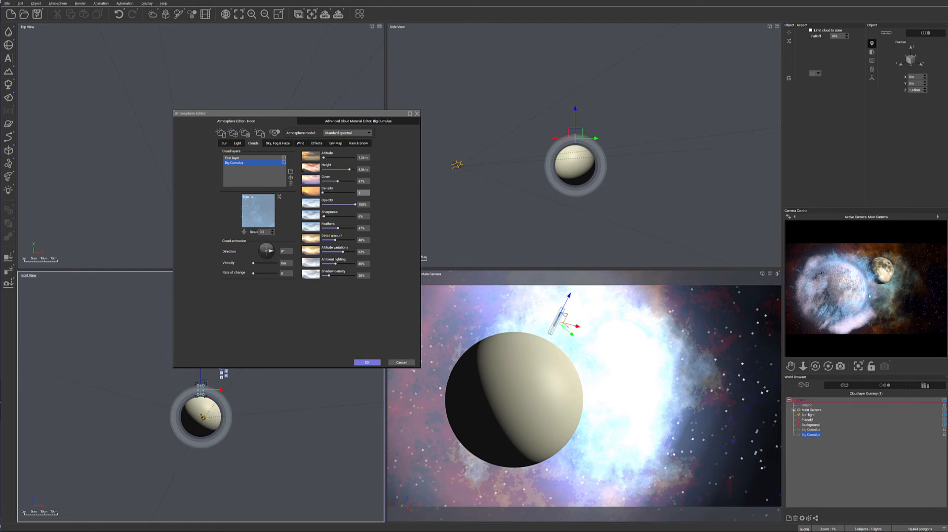
Rename the Big Cumulus cloud layer as blue layer.
double_click(232, 163)
mouse_move(229, 163)
mouse_down()
mouse_move(240, 158)
mouse_move(213, 159)
mouse_up()
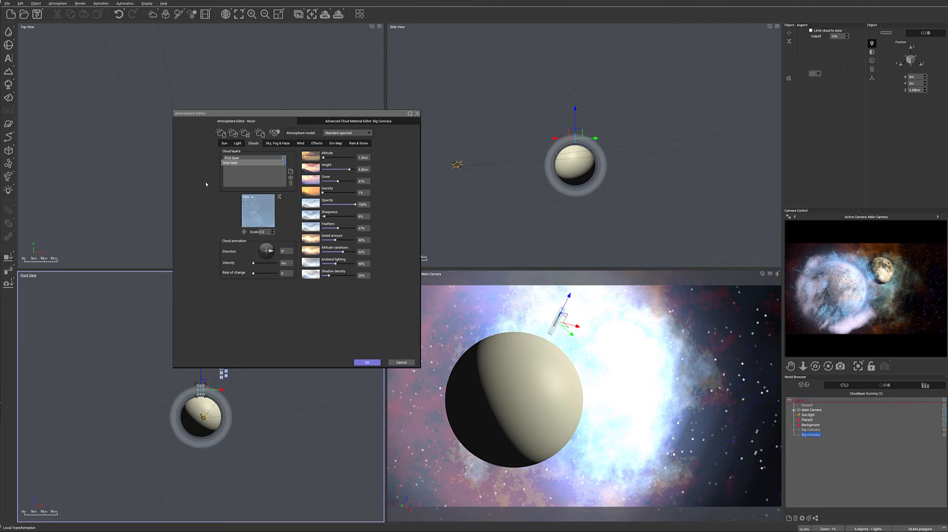
key(Return)
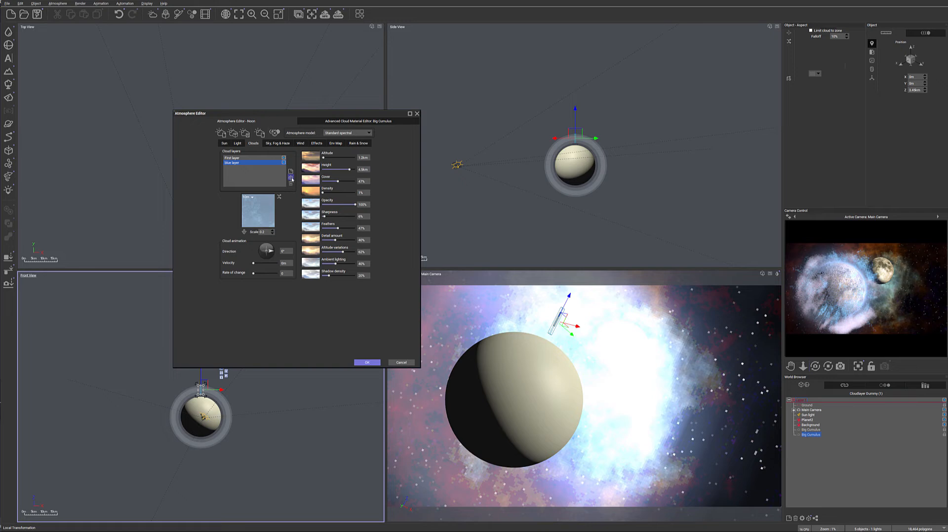
Add another Big Cumulus cloud layer and raise its height to about 10 km.
click(291, 178)
double_click(214, 171)
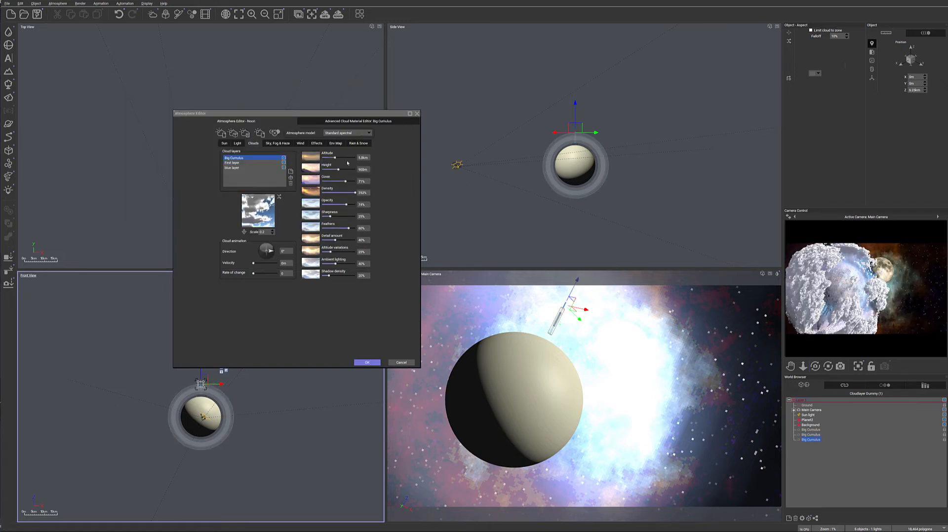
drag(338, 169, 353, 169)
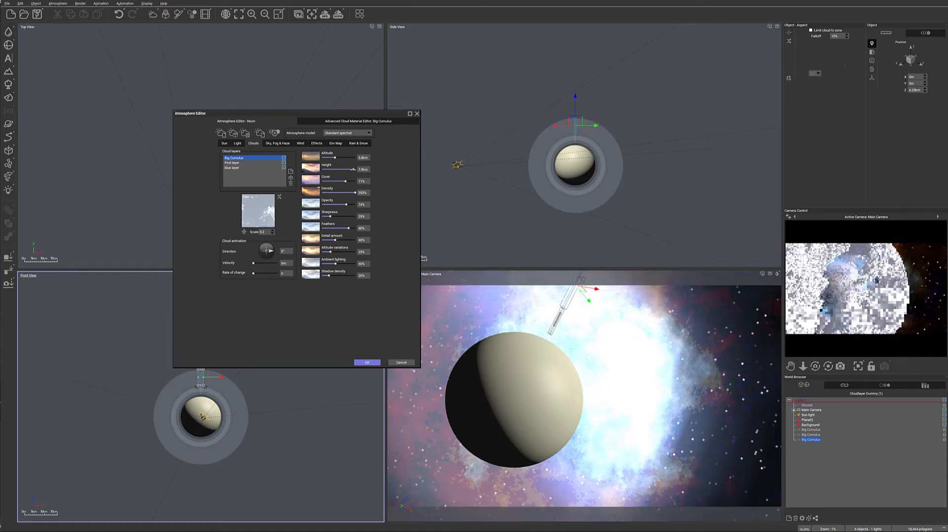
drag(353, 169, 356, 169)
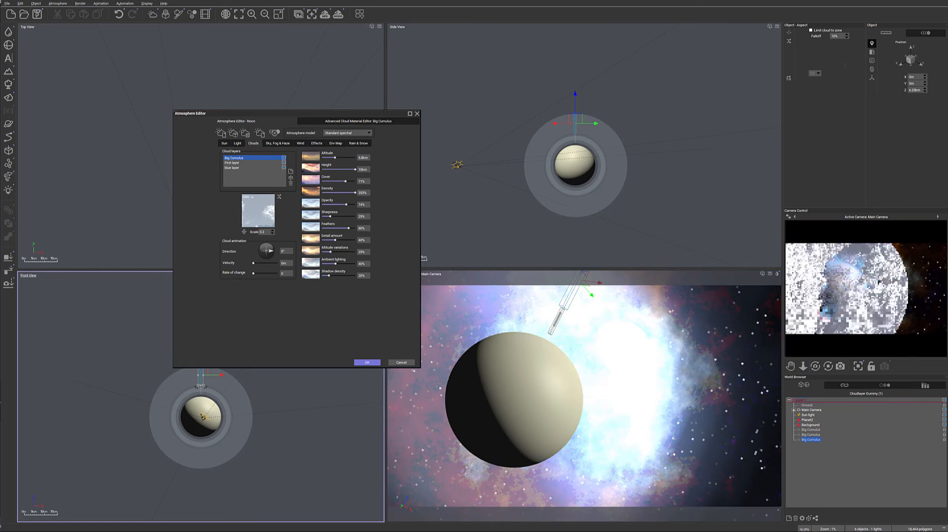
Set the new Big Cumulus layer's sharpness to about 10%, feathers to 38%, detail amount to 35% and altitude variations to 62%, and raise its altitude.
drag(329, 252, 324, 216)
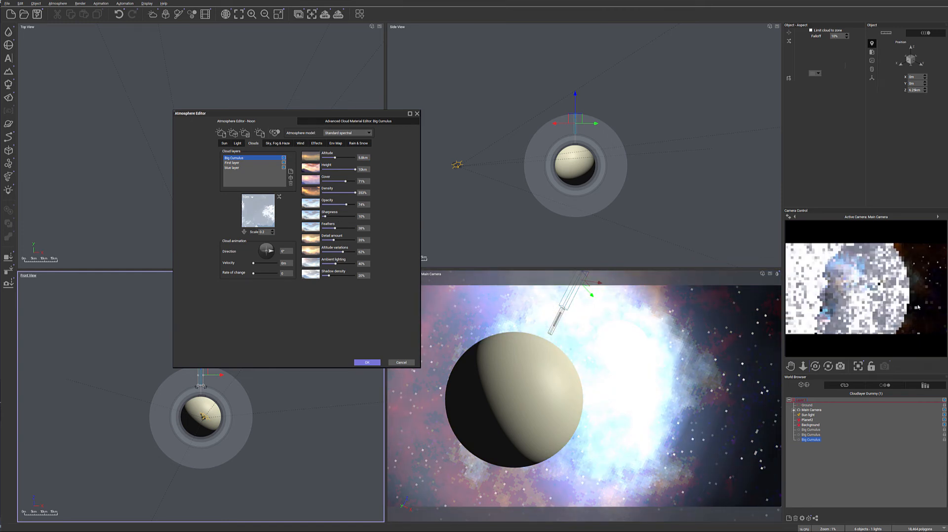
drag(340, 158, 355, 169)
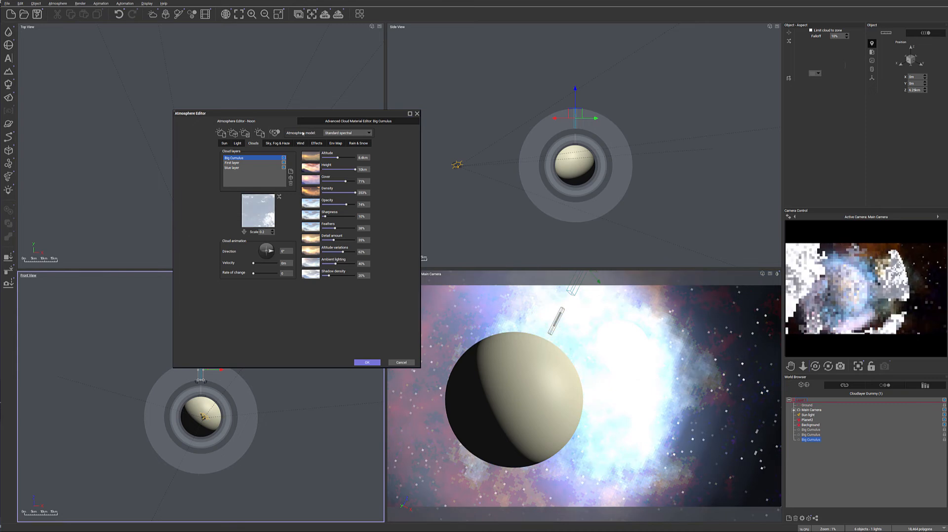
Change the Big Cumulus layer's volumetric color to orange and refresh the camera preview.
click(330, 121)
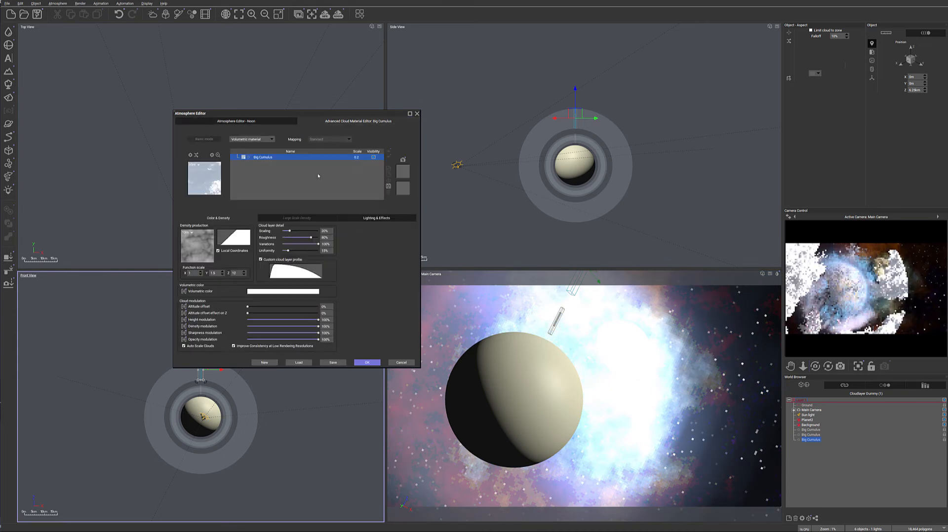
click(291, 294)
click(278, 262)
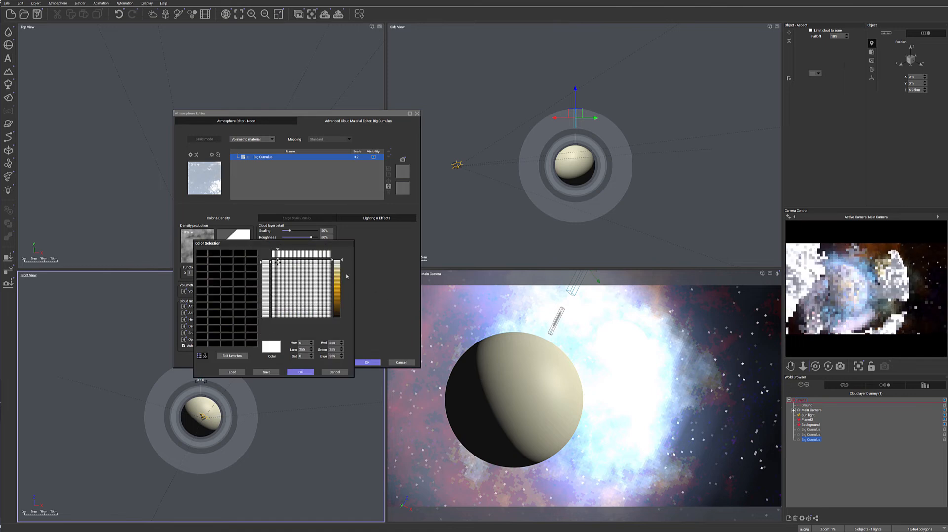
click(336, 286)
click(336, 288)
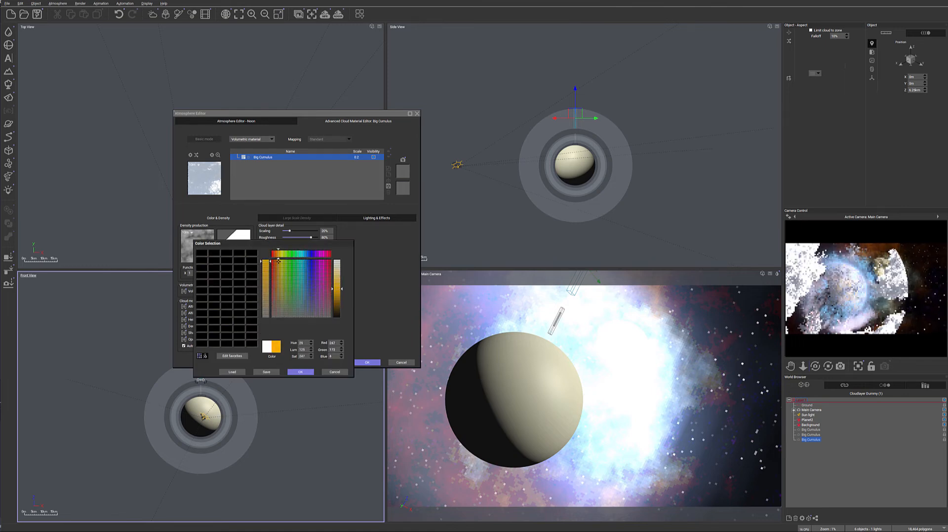
click(308, 374)
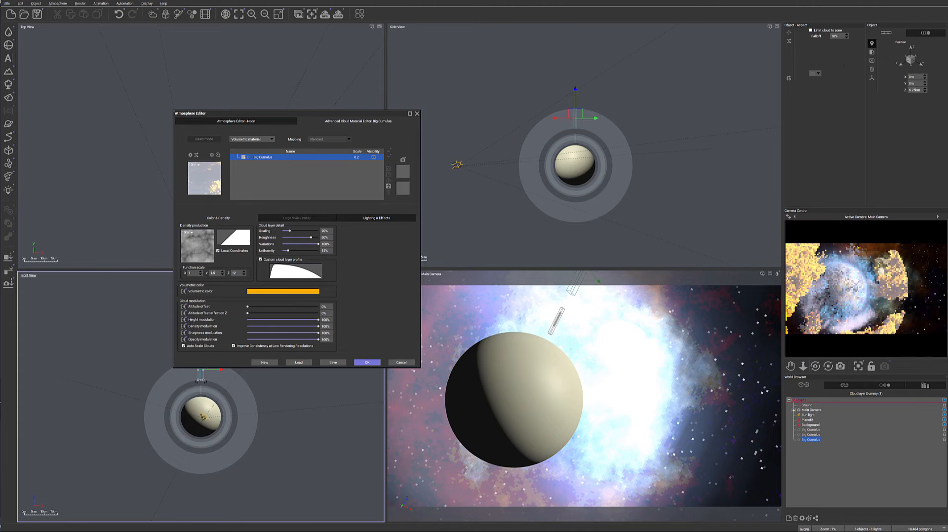
right_click(897, 285)
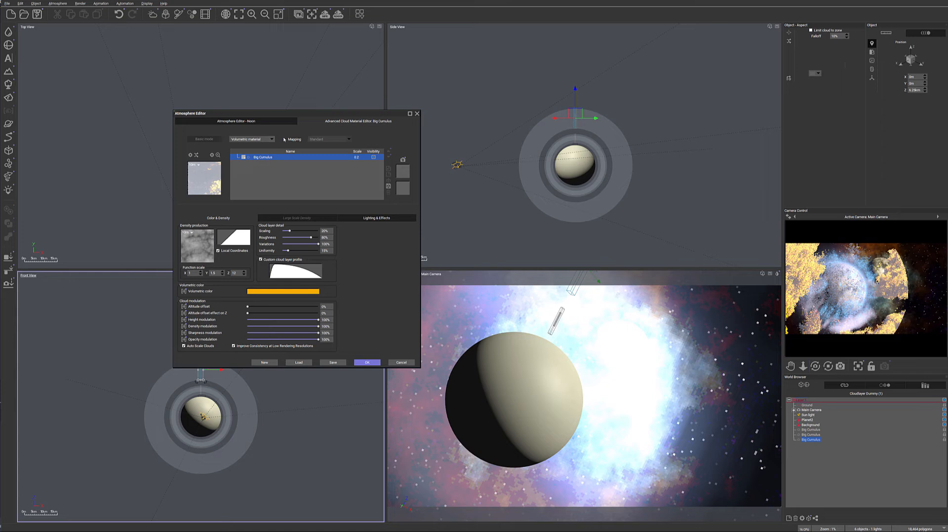
Set the orange layer's shadow density to 100%, ambient lighting to 0%, density to 1% and opacity to 100%.
click(239, 121)
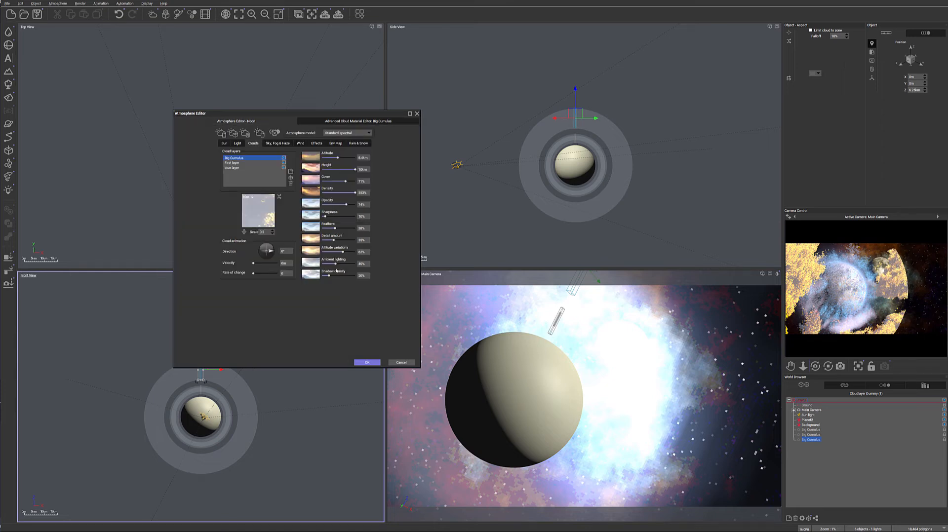
mouse_move(328, 275)
mouse_down()
mouse_move(356, 275)
mouse_move(322, 264)
mouse_up()
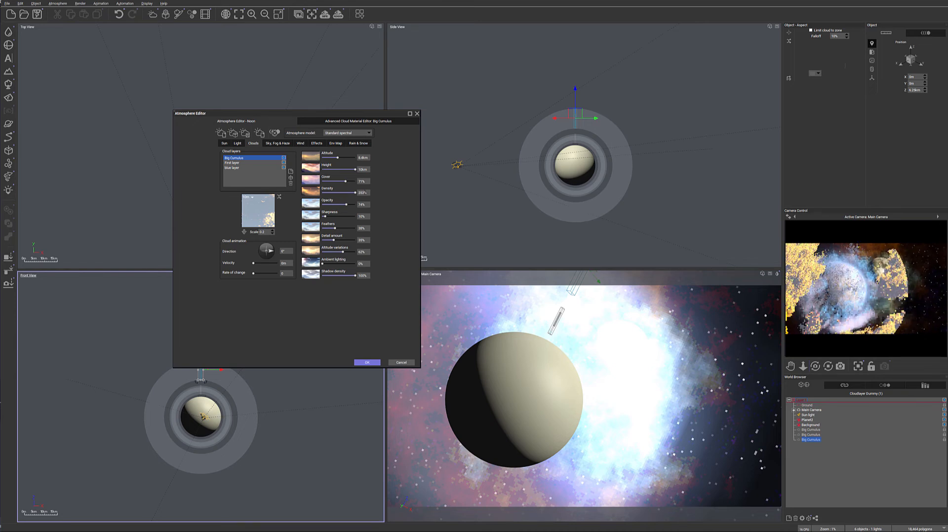
click(363, 192)
text(1)
key(Return)
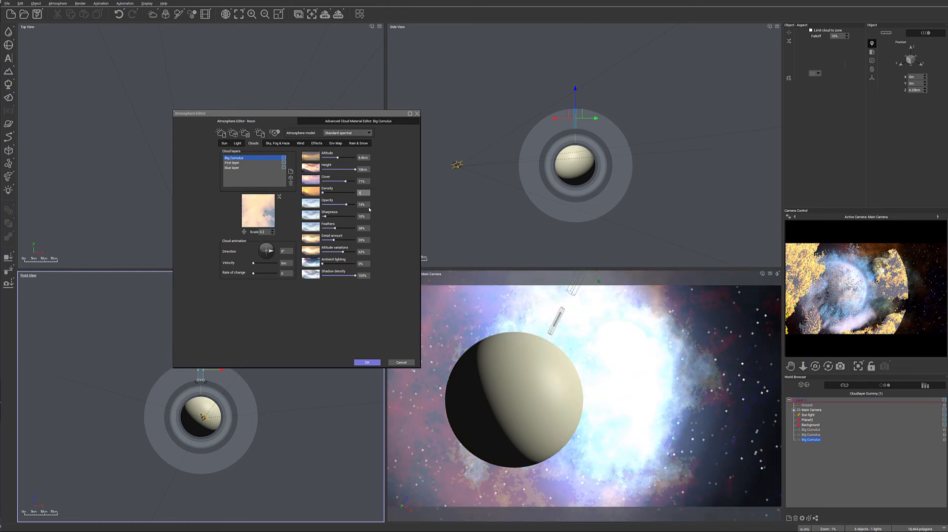
drag(349, 205, 389, 206)
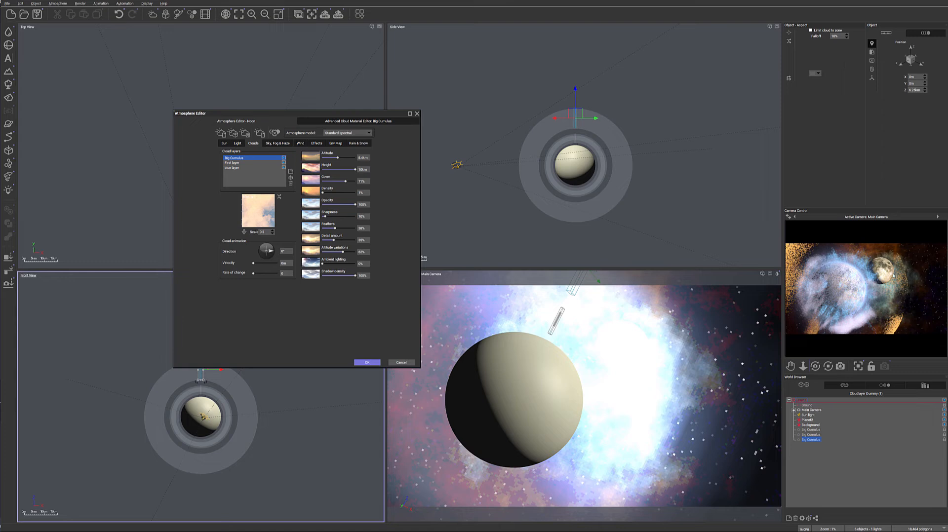
Lower the orange layer's altitude to about 2 km, reduce its height slightly, and cut its cover to about 49%.
drag(346, 156, 343, 156)
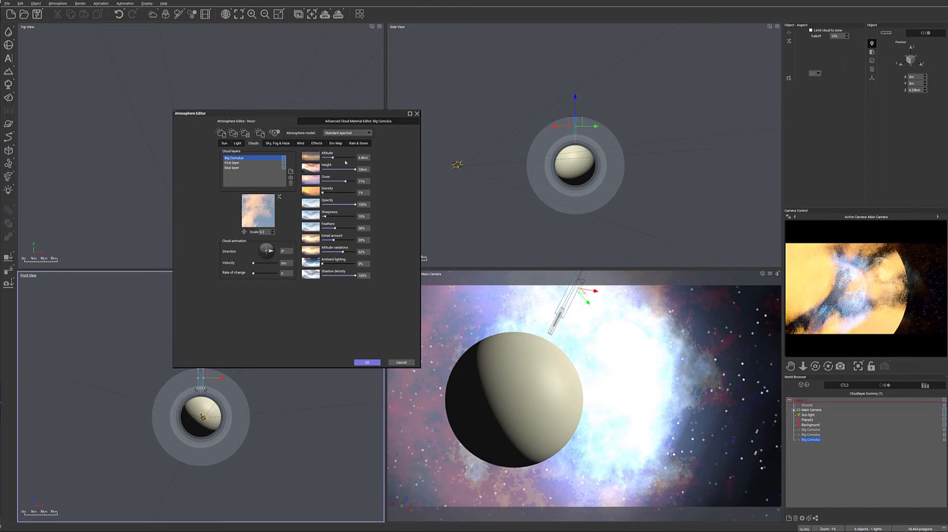
drag(343, 157, 338, 157)
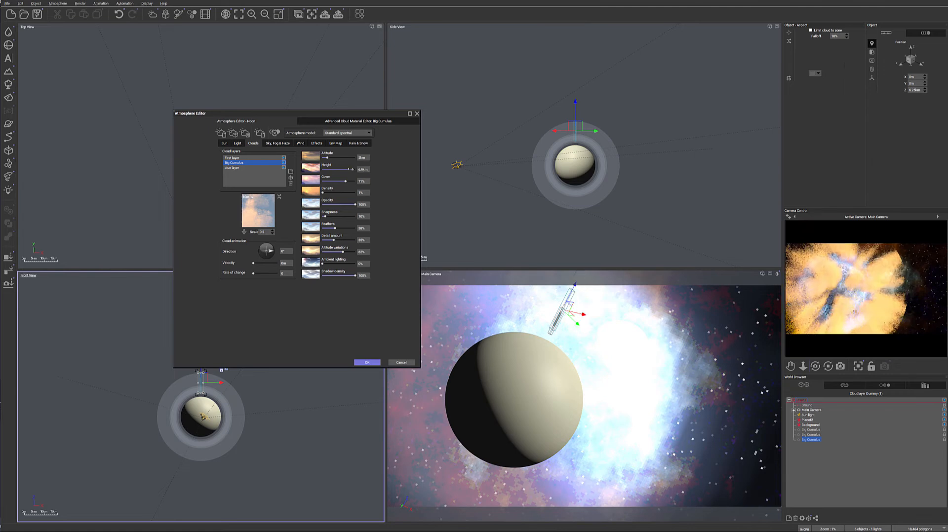
drag(353, 169, 349, 170)
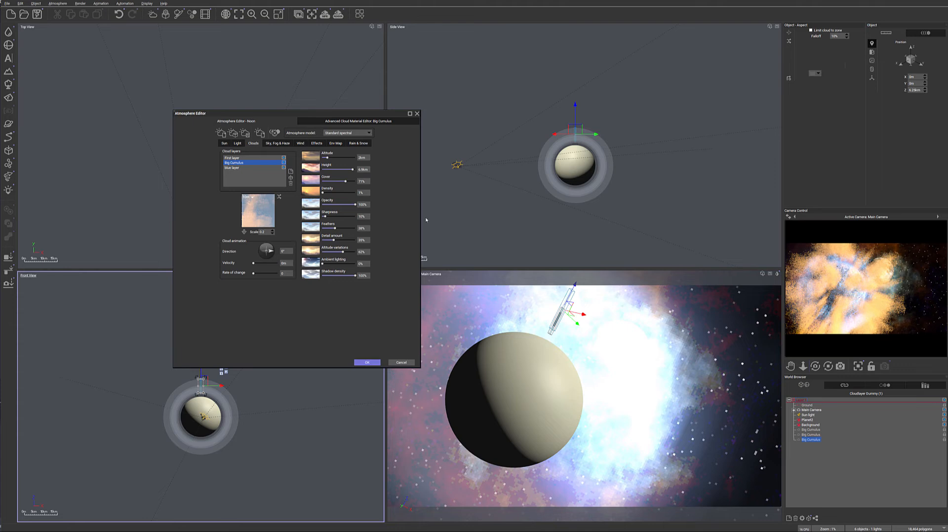
drag(349, 180, 342, 180)
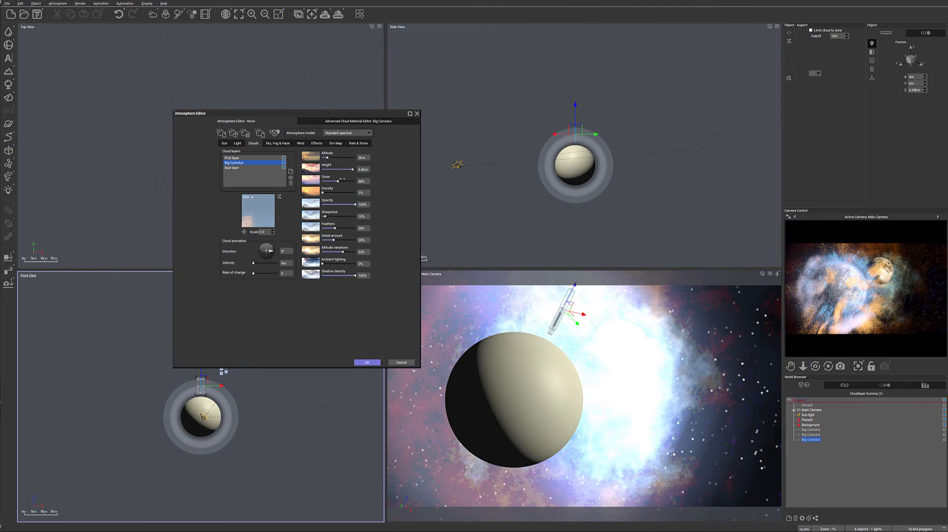
Increase the orange cloud layer's scale to 0.6 and check the refreshed camera preview.
click(271, 230)
click(272, 230)
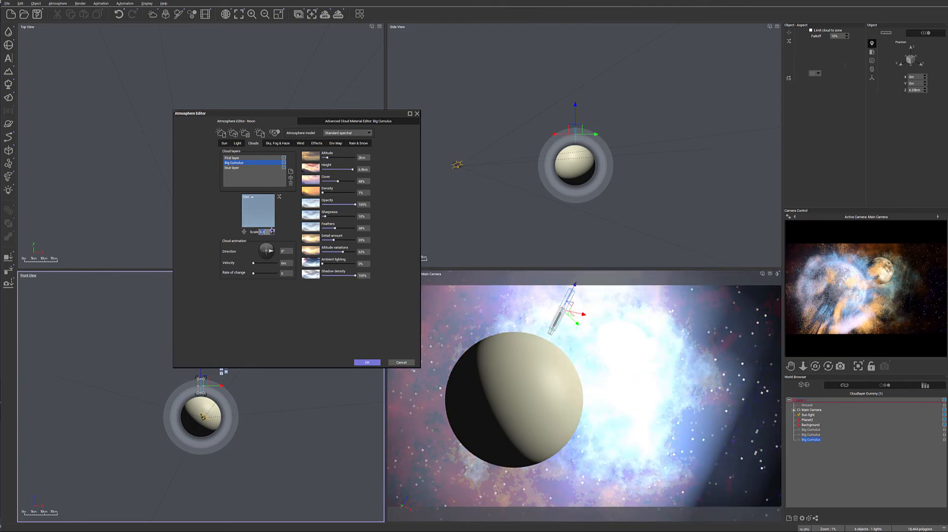
click(272, 231)
click(272, 230)
click(273, 230)
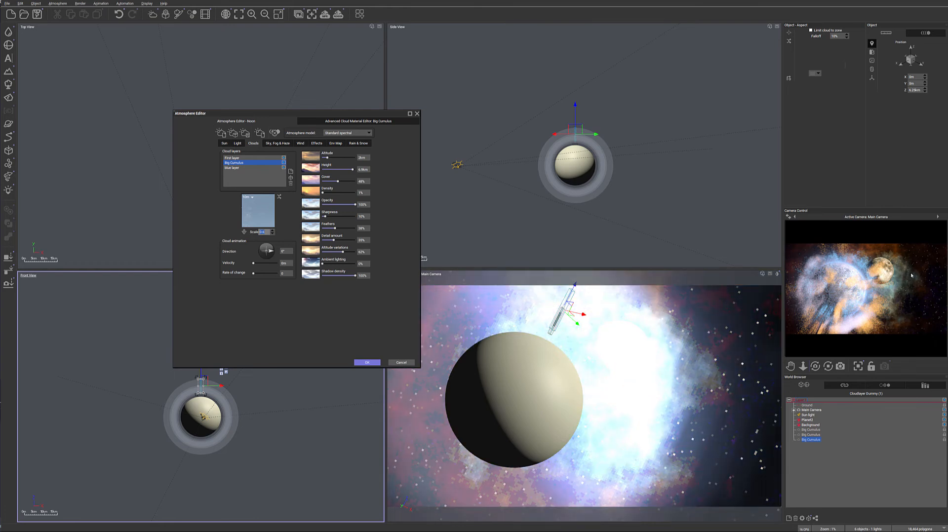
right_click(887, 273)
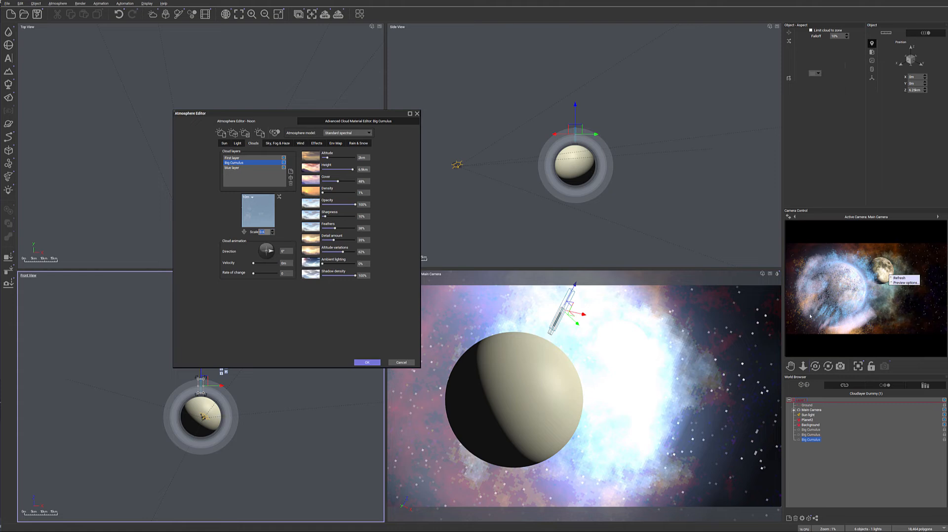
click(859, 334)
Raise the orange layer's cover to about 58%, its altitude to about 3 km and its density to about 46%.
drag(344, 180, 336, 157)
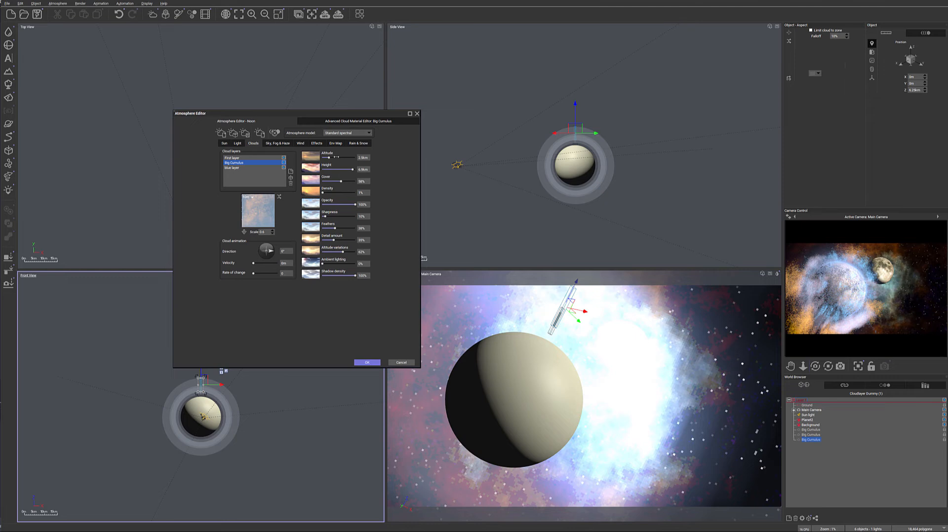
drag(322, 192, 336, 192)
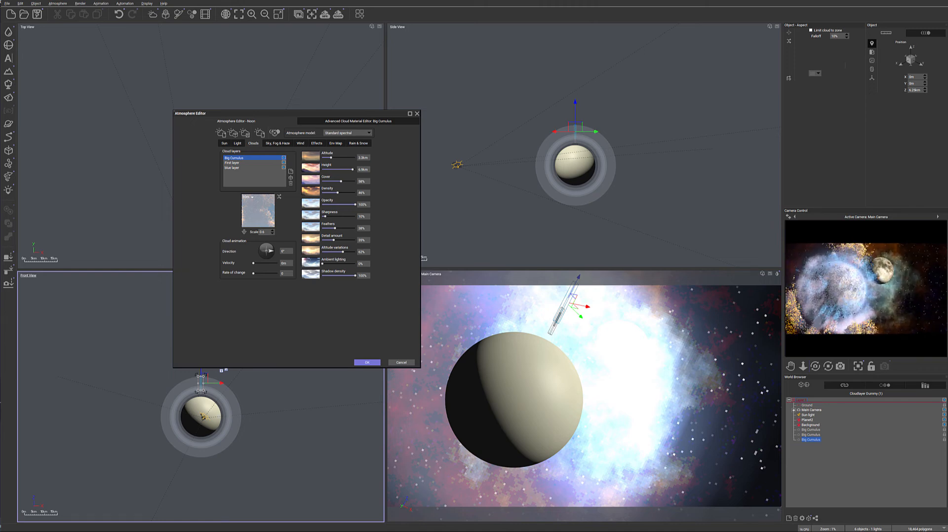
right_click(791, 301)
Force a custom ambient color on the Big Cumulus material and set its sun ambient color to blue-violet.
click(303, 285)
click(331, 121)
click(372, 217)
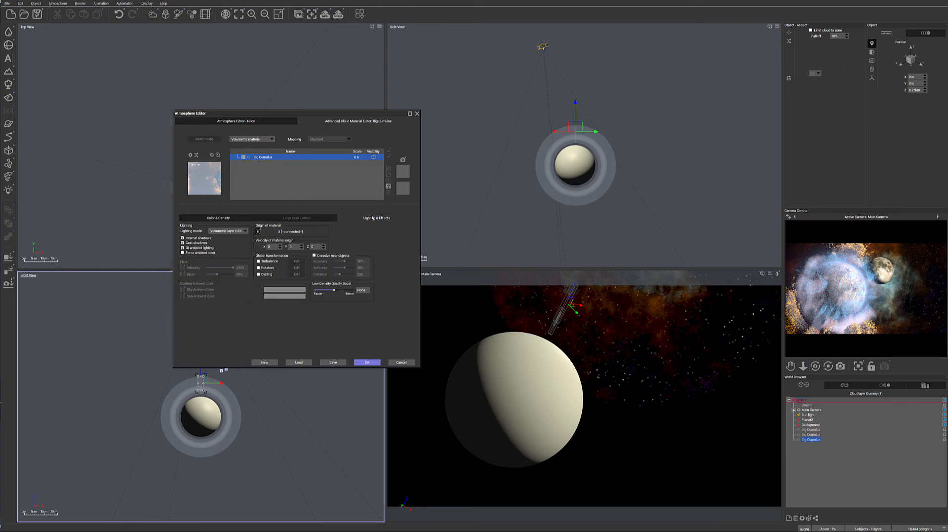
click(200, 253)
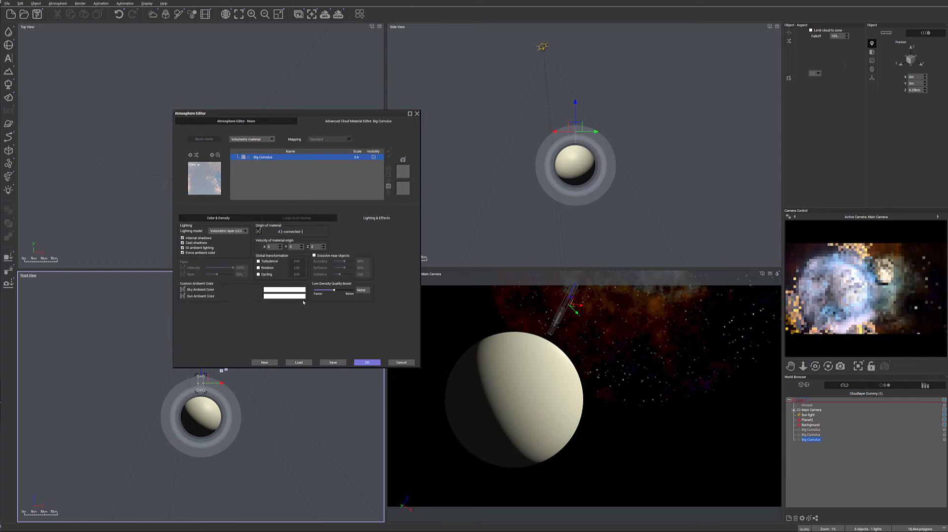
click(284, 296)
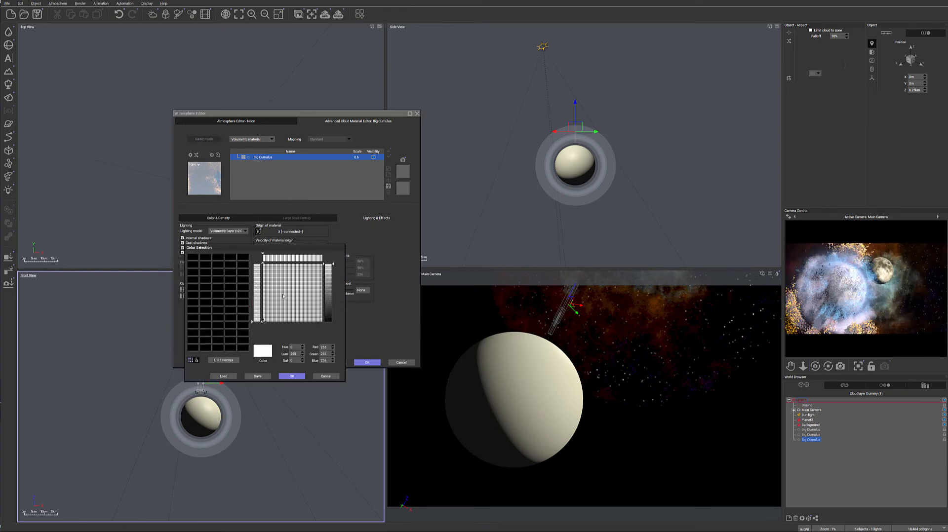
click(309, 266)
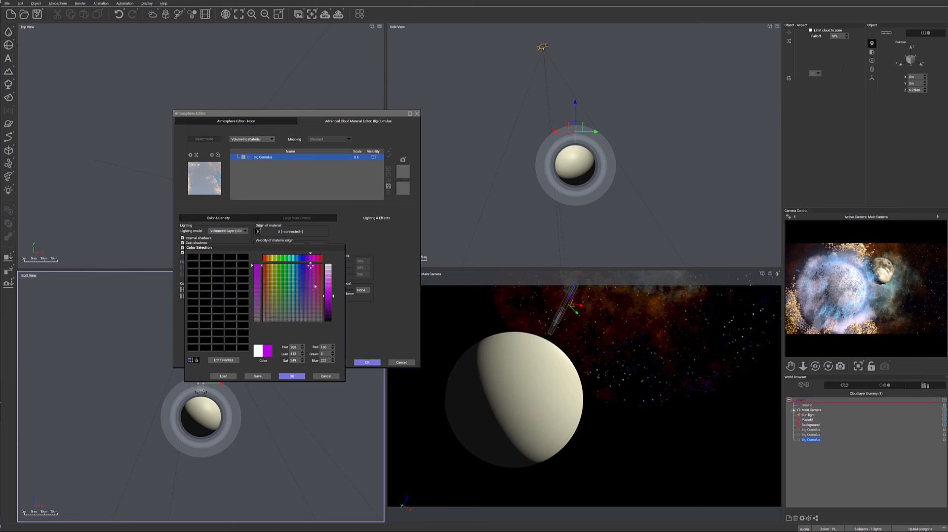
drag(309, 265, 306, 263)
click(292, 376)
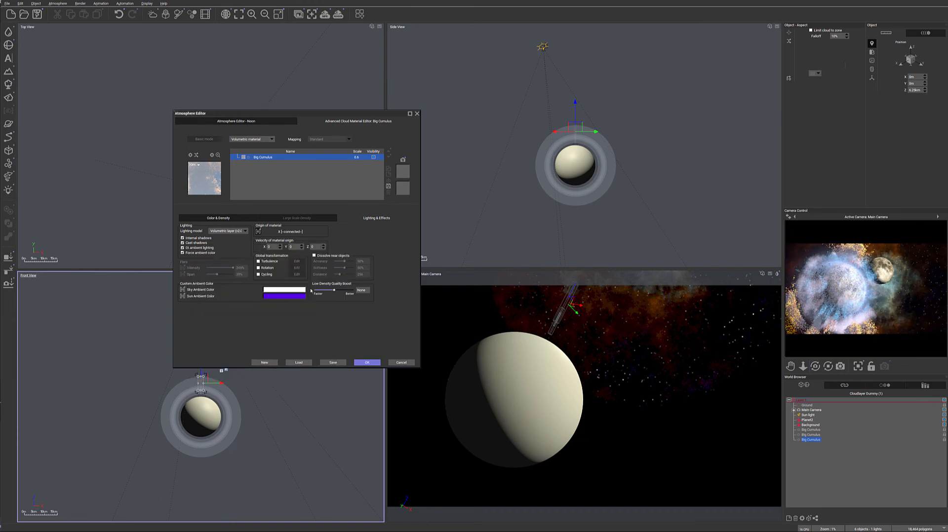
Set the Big Cumulus material's sky ambient color to a matching blue-violet.
click(284, 292)
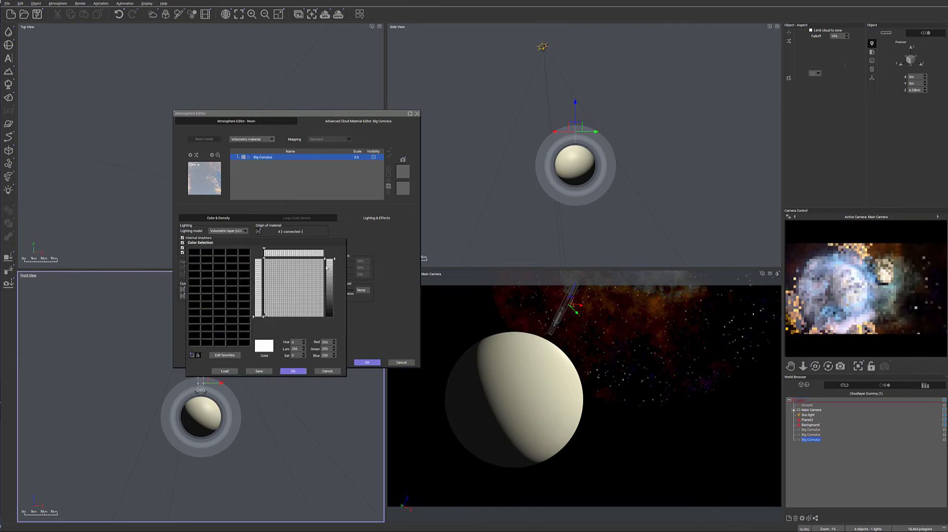
drag(303, 268, 335, 273)
click(328, 284)
click(303, 258)
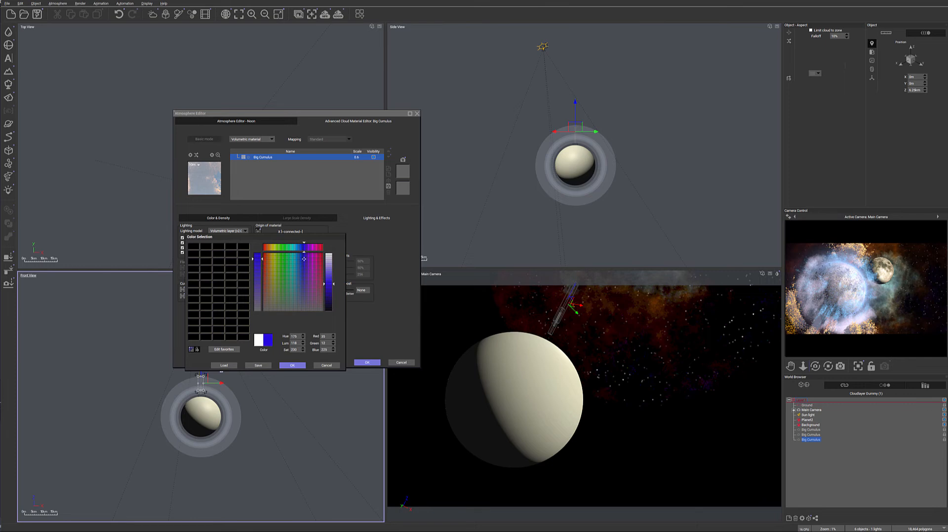
click(292, 366)
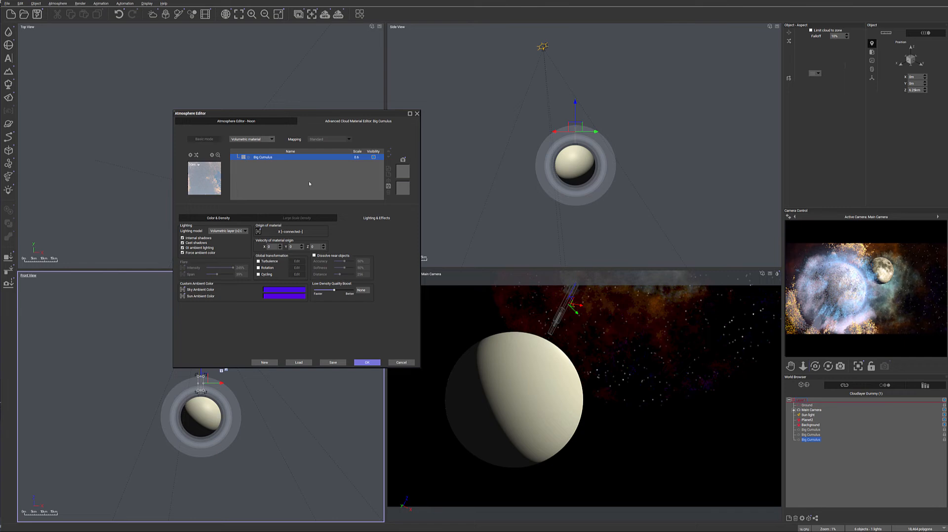
Return to the cloud layer settings and raise the Big Cumulus layer's ambient lighting to about 80%.
click(236, 121)
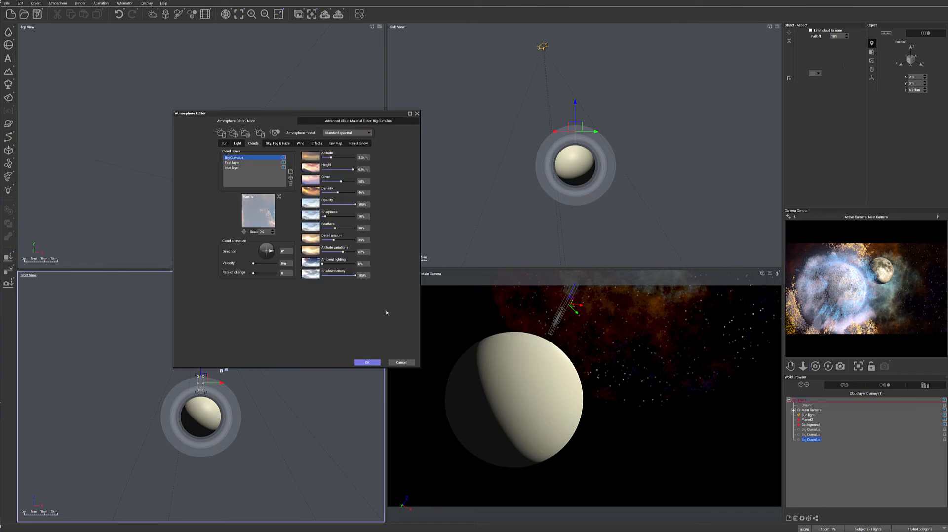
drag(323, 264, 355, 264)
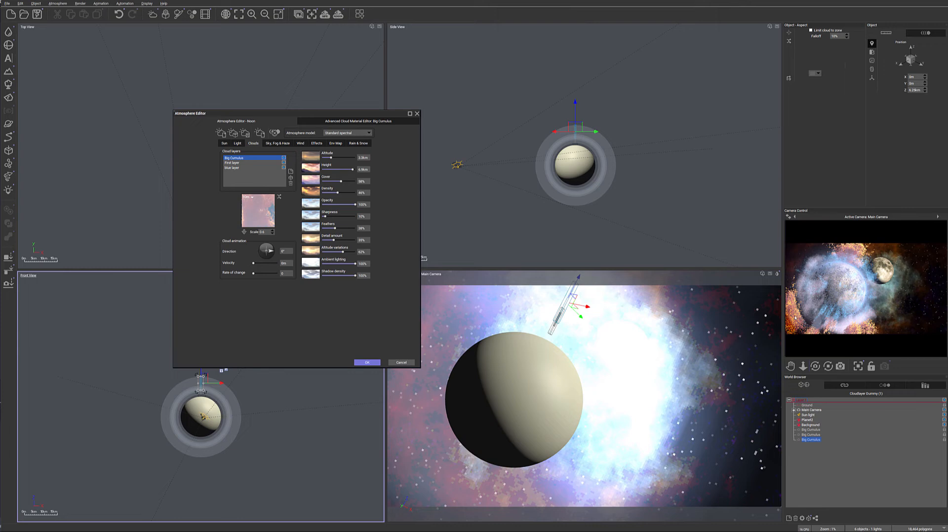
drag(354, 264, 350, 264)
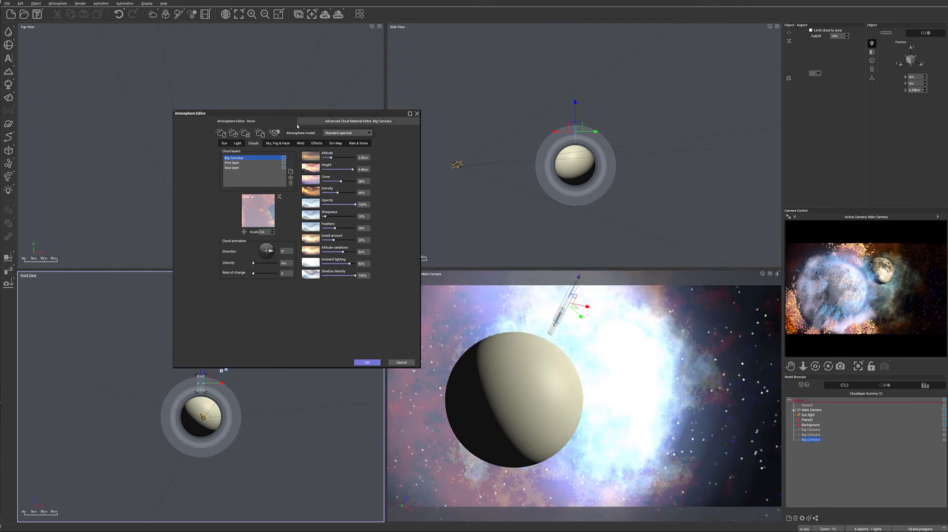
Set the atmosphere's ambient light color to a dark muted blue in the global lighting adjustment.
click(277, 144)
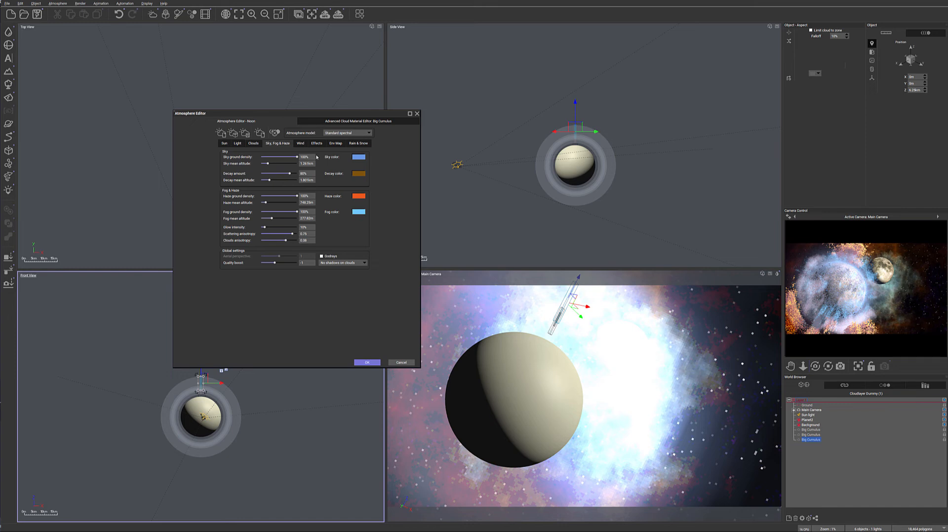
click(237, 144)
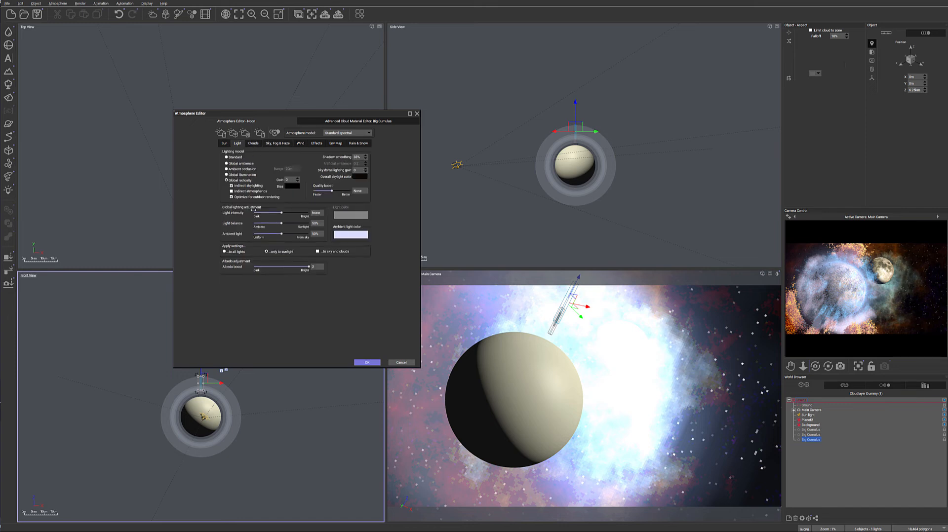
click(362, 235)
click(298, 295)
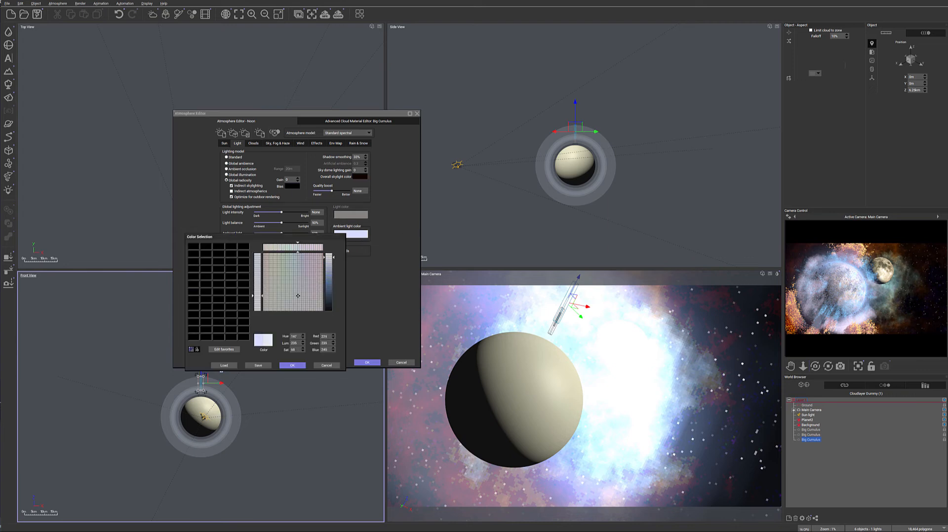
drag(328, 258, 329, 290)
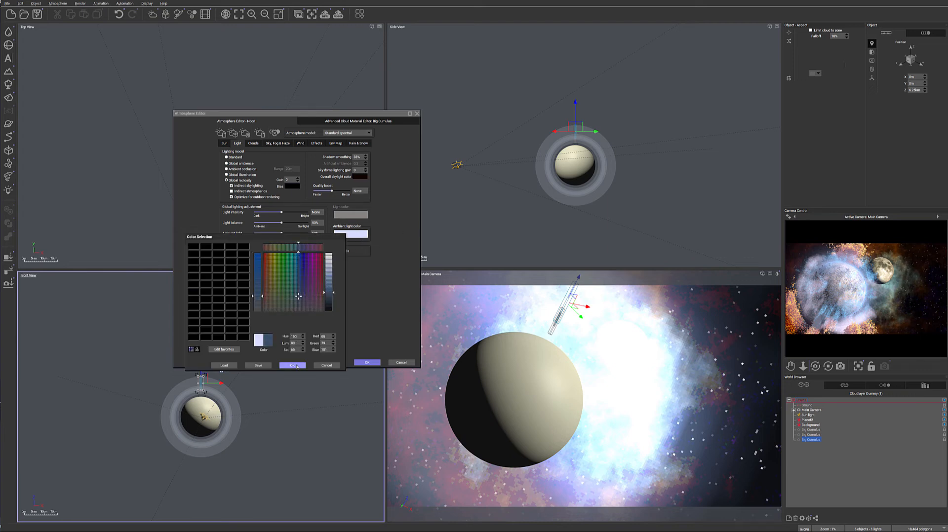
click(295, 366)
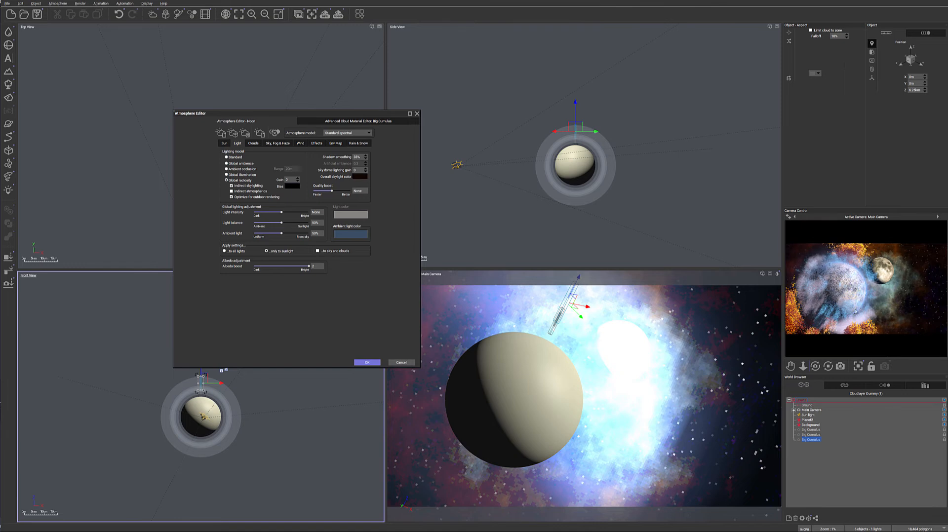
Hide the small moon-like planet object from the scene and refresh the camera preview.
right_click(837, 324)
right_click(828, 303)
click(621, 285)
click(799, 422)
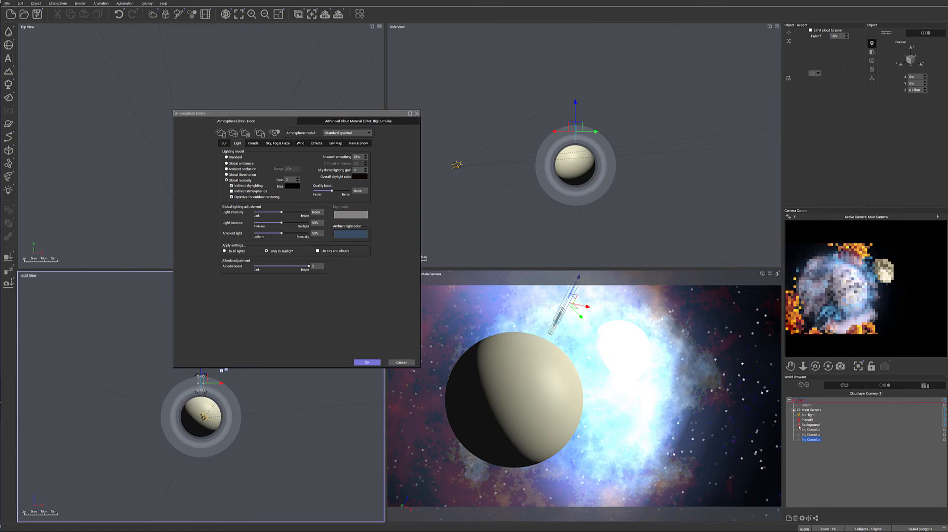
click(944, 421)
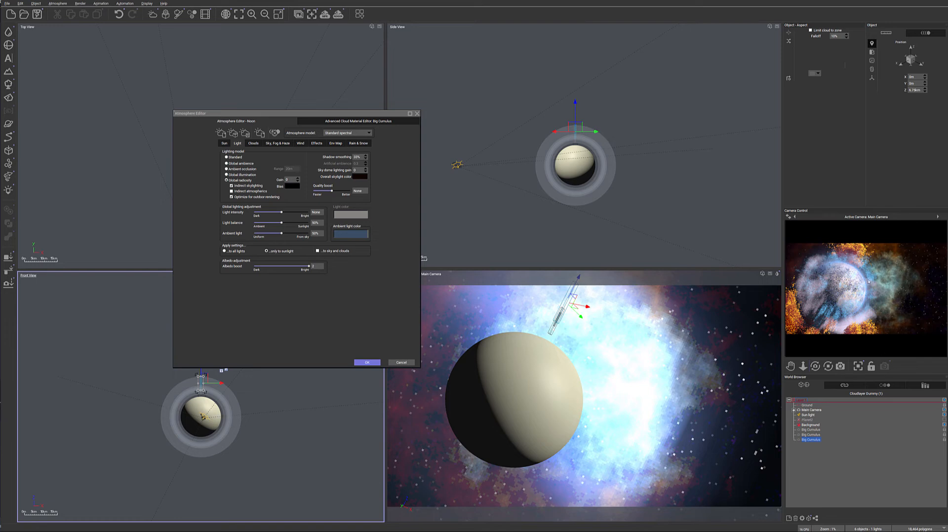
right_click(871, 281)
click(825, 292)
Rename the Big Cumulus cloud layer to "yello" in the atmosphere's cloud layer list.
click(254, 144)
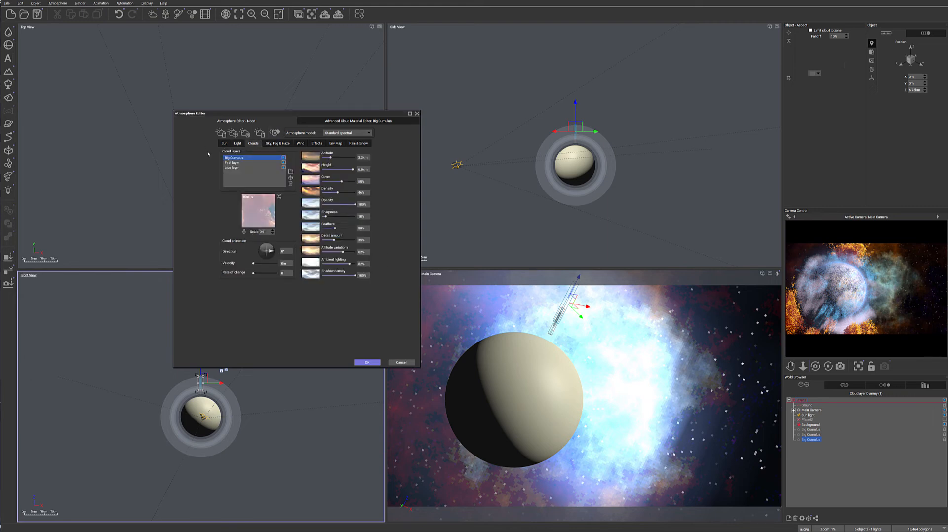
double_click(245, 158)
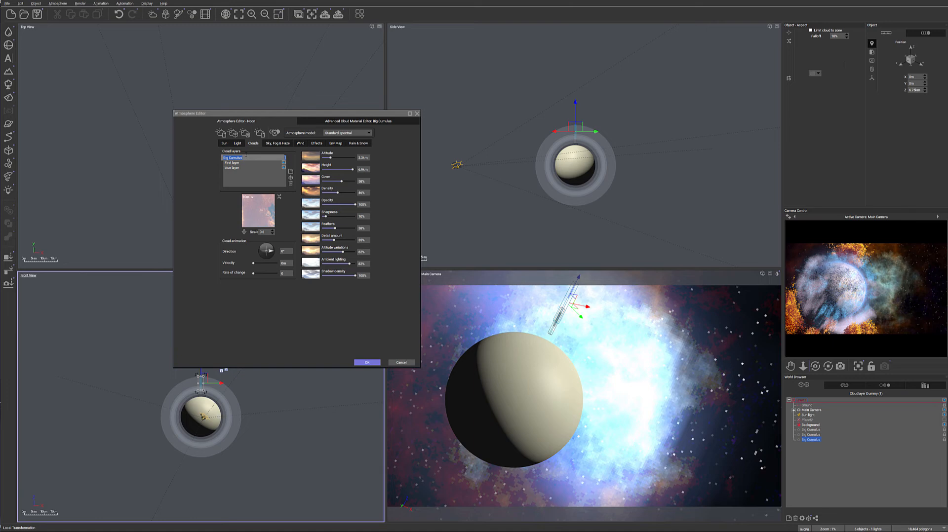
text(yello)
key(Return)
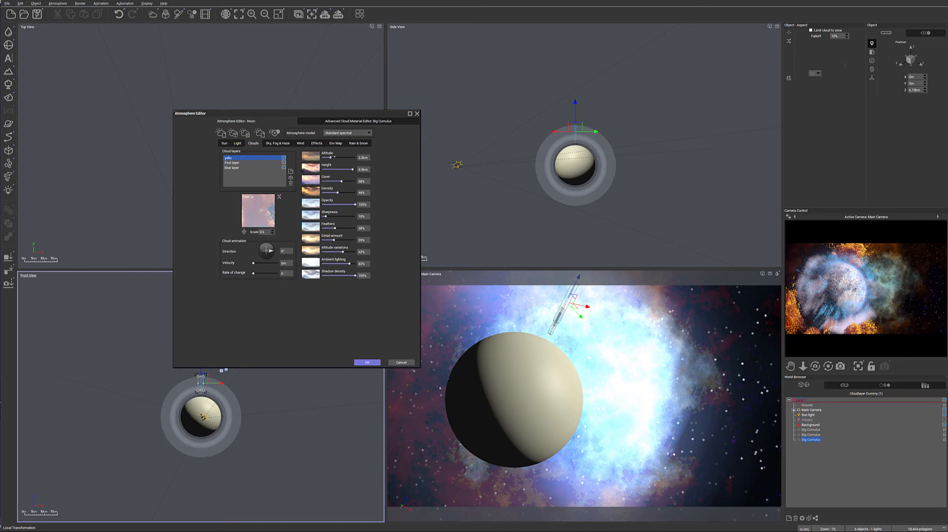
Lower the yello layer's altitude slightly, increase its height, and raise its cover to about 62% and density to about 86%.
drag(337, 156, 328, 157)
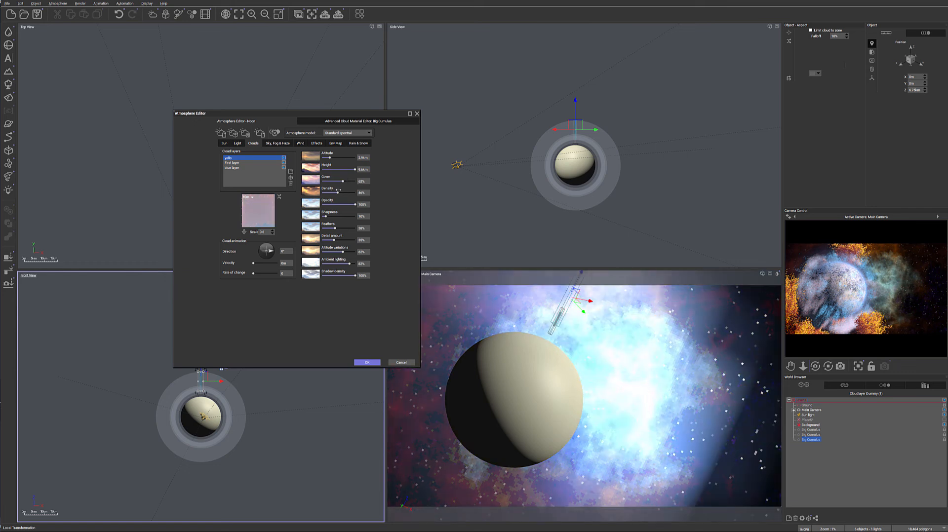
drag(338, 192, 351, 190)
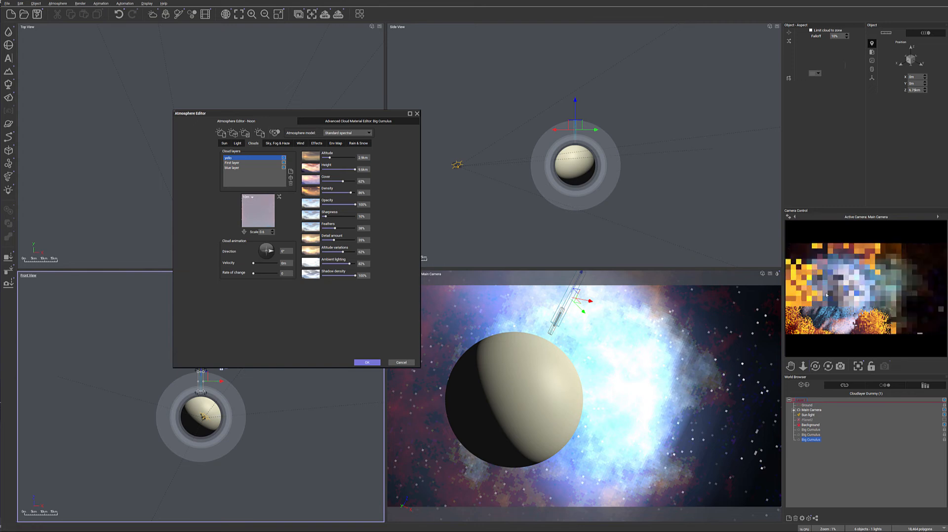
right_click(820, 273)
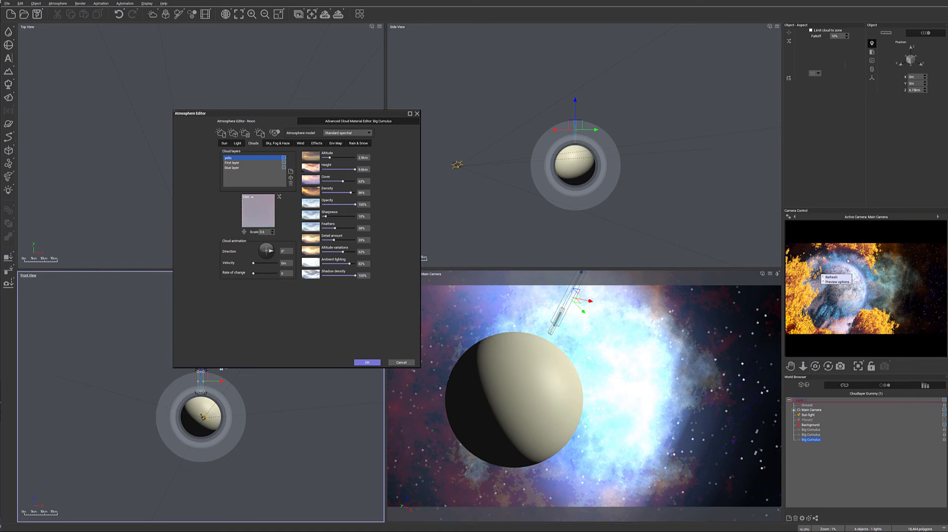
click(838, 282)
Reduce the yello layer's detail amount slightly and increase its altitude variations.
drag(333, 236, 330, 235)
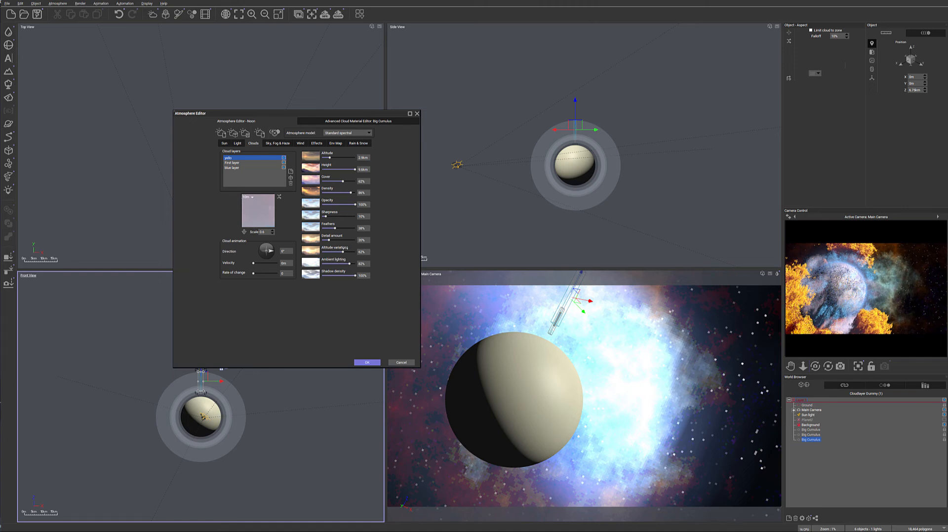
drag(342, 251, 348, 251)
right_click(887, 328)
Add another Big Cumulus cloud layer from the Spectral 2 collection and name it "purple".
click(290, 178)
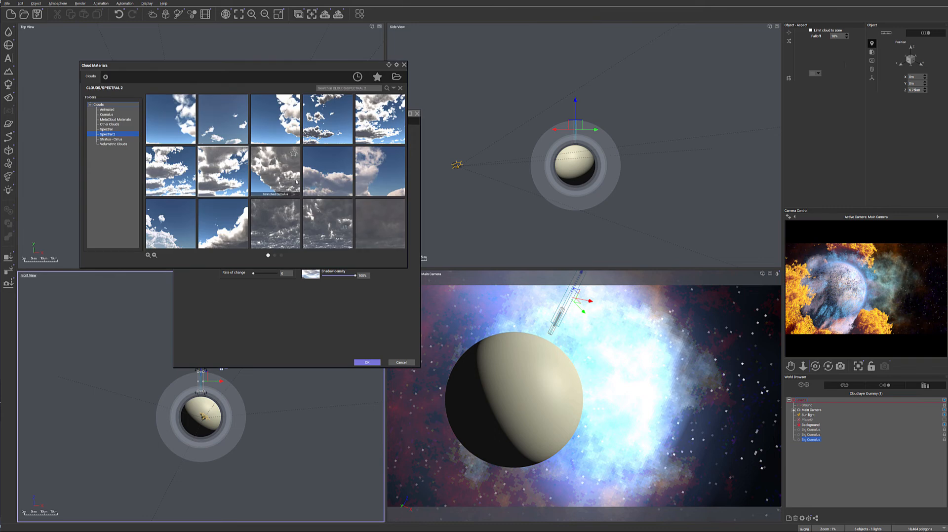
double_click(265, 169)
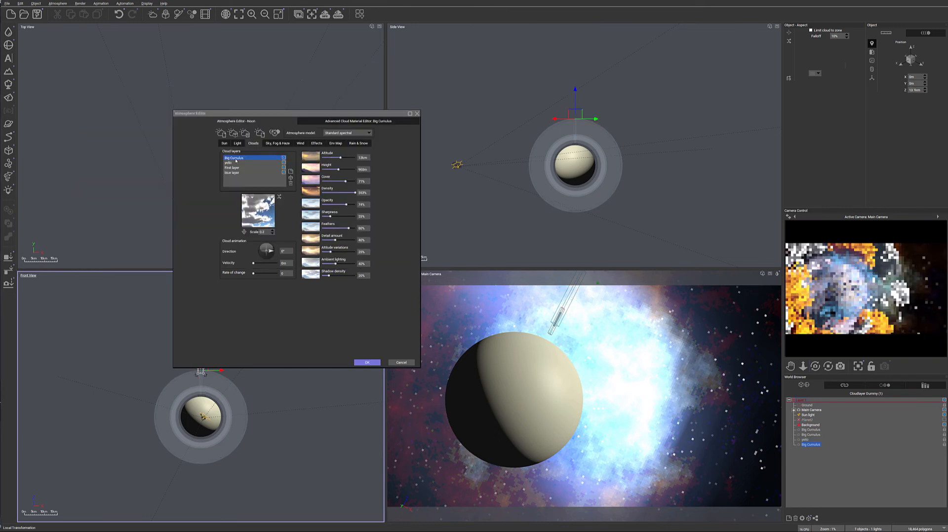
click(257, 158)
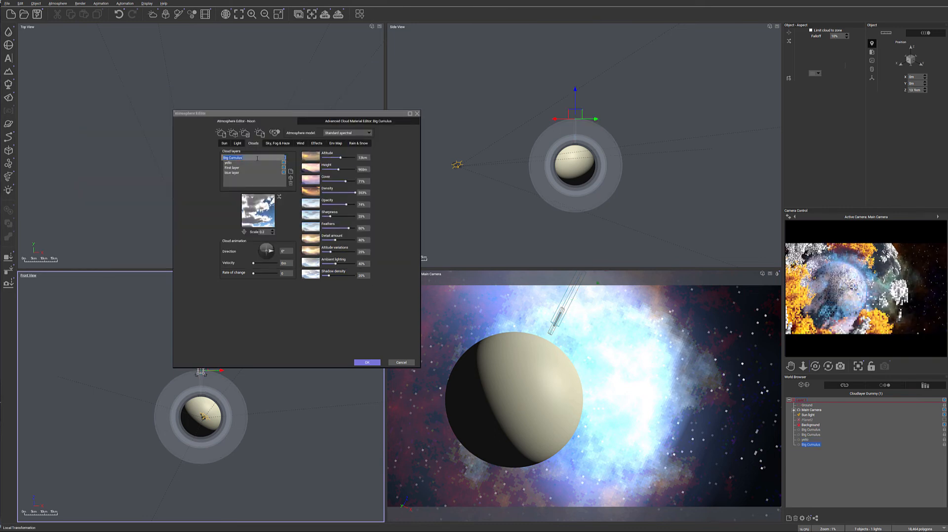
text(pu)
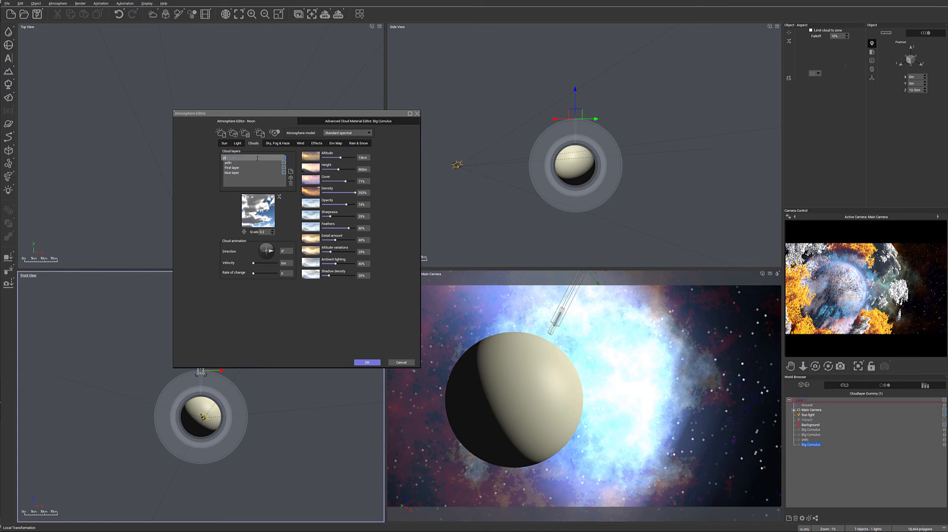
text(rple)
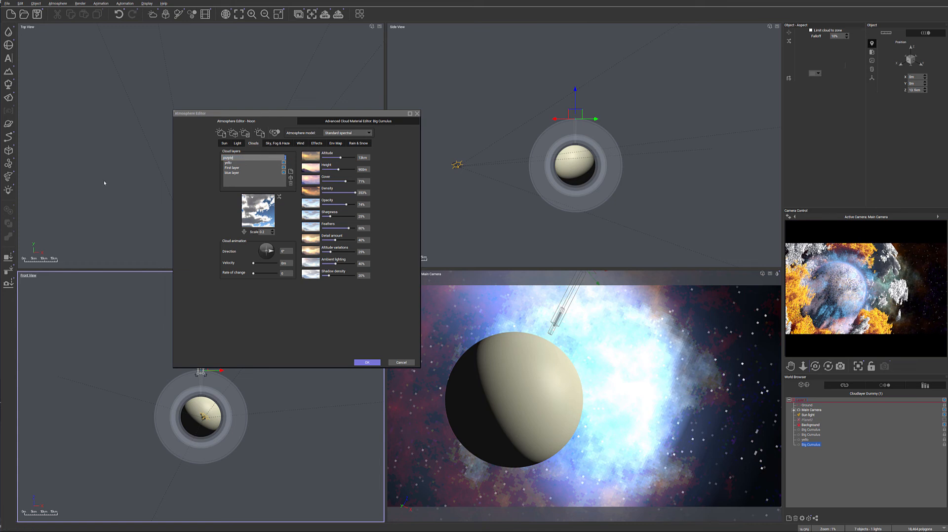
click(182, 185)
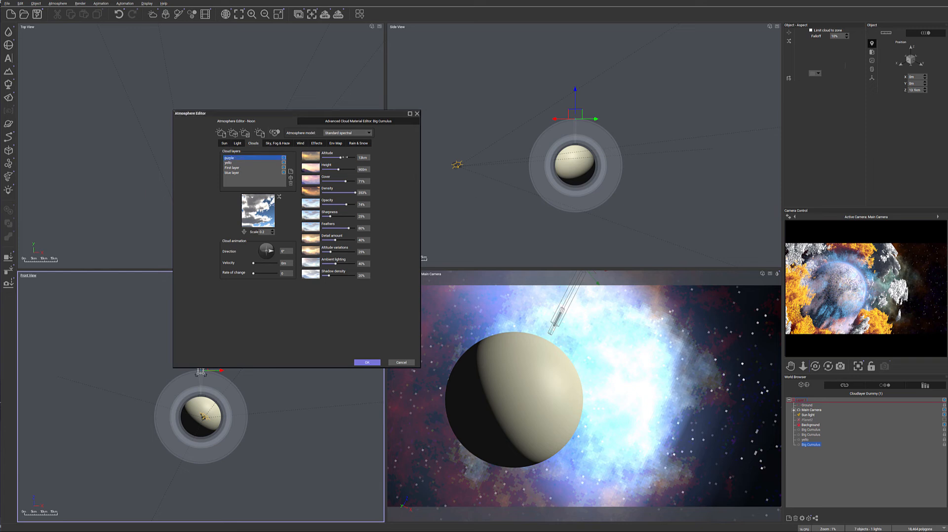
Greatly increase the purple layer's height, lower its altitude to about 8 km and refresh the camera preview.
drag(342, 170, 352, 169)
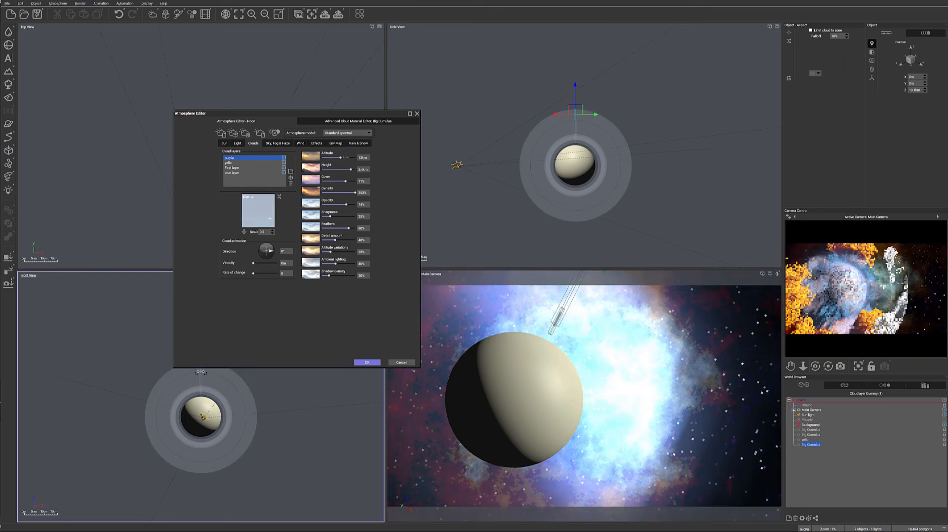
drag(340, 157, 338, 157)
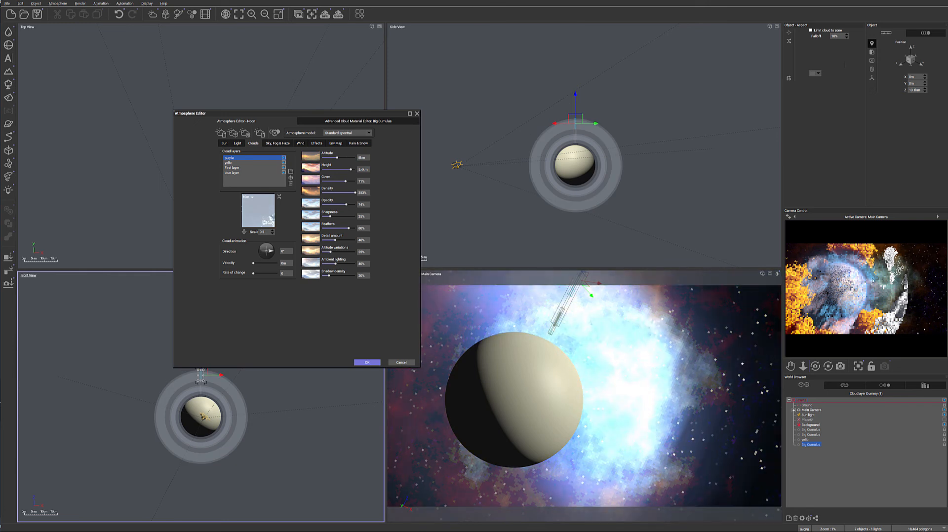
right_click(886, 300)
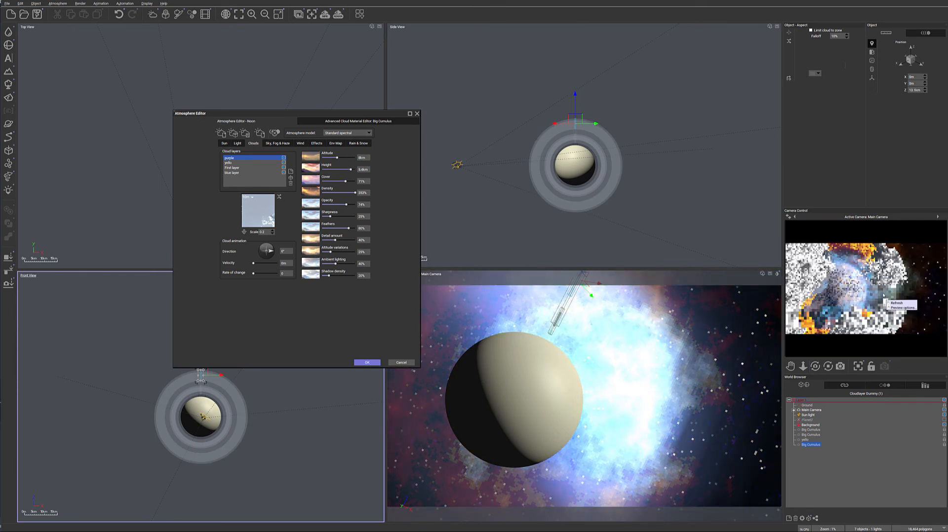
click(897, 303)
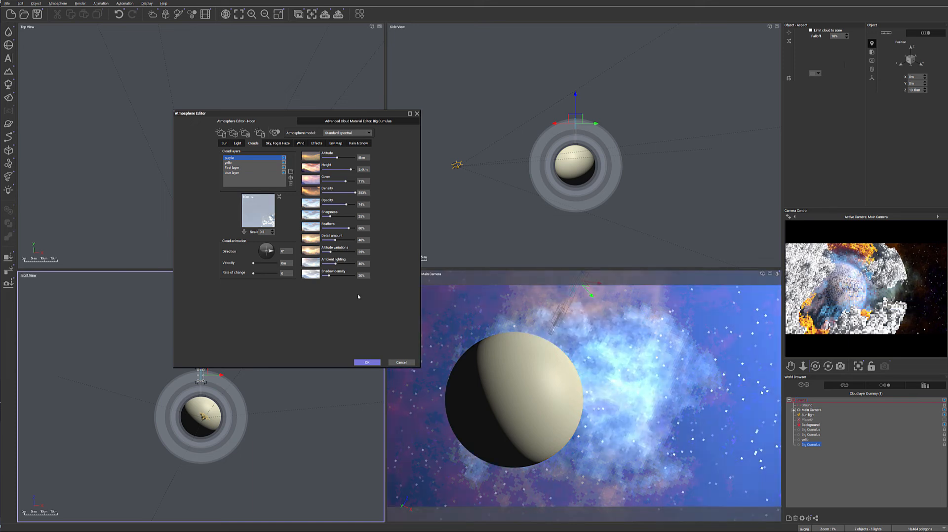
Set the volumetric color of the purple layer's Big Cumulus material to a saturated blue-violet.
click(349, 120)
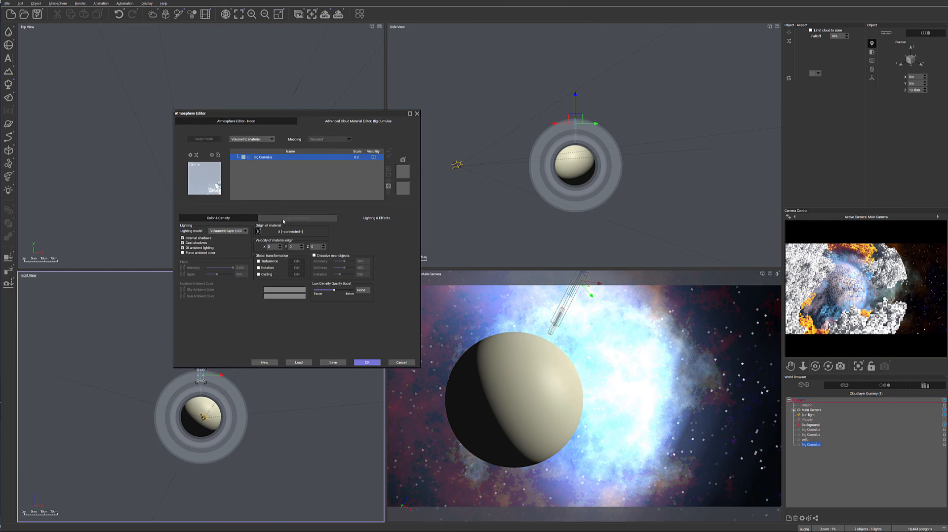
click(317, 292)
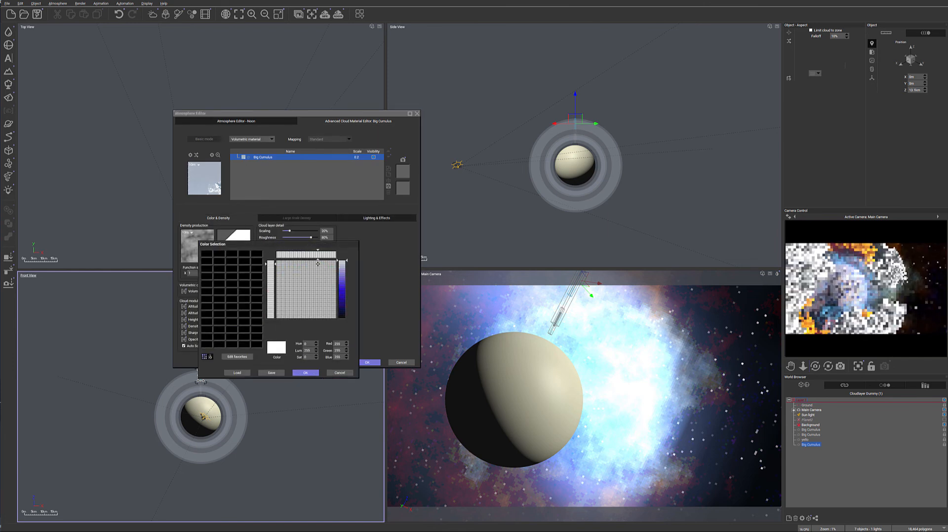
click(316, 263)
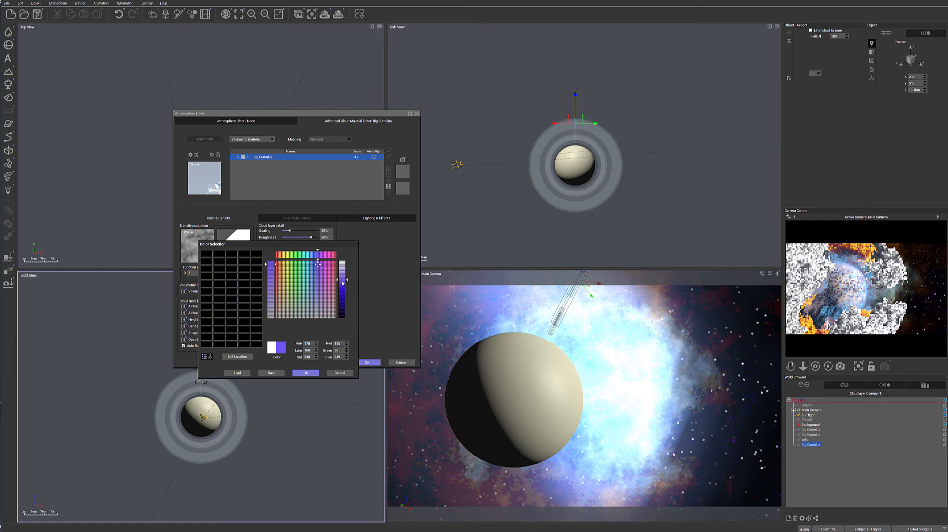
click(318, 263)
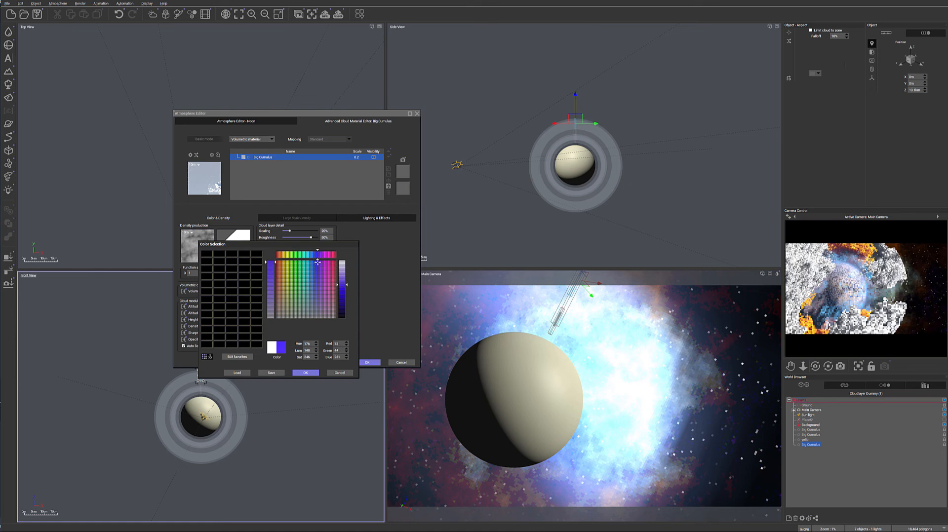
click(306, 372)
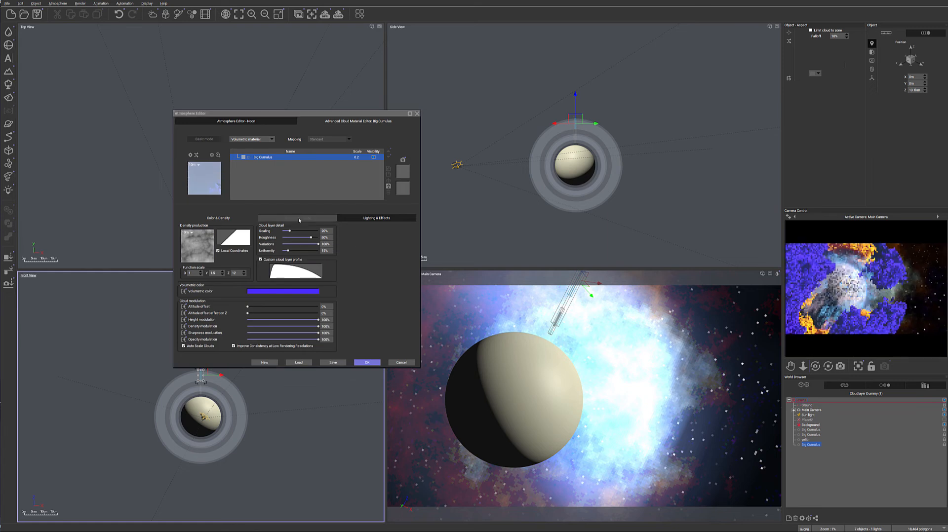
Force a custom ambient color on the purple layer's material and set its first ambient color to dark blue.
click(355, 218)
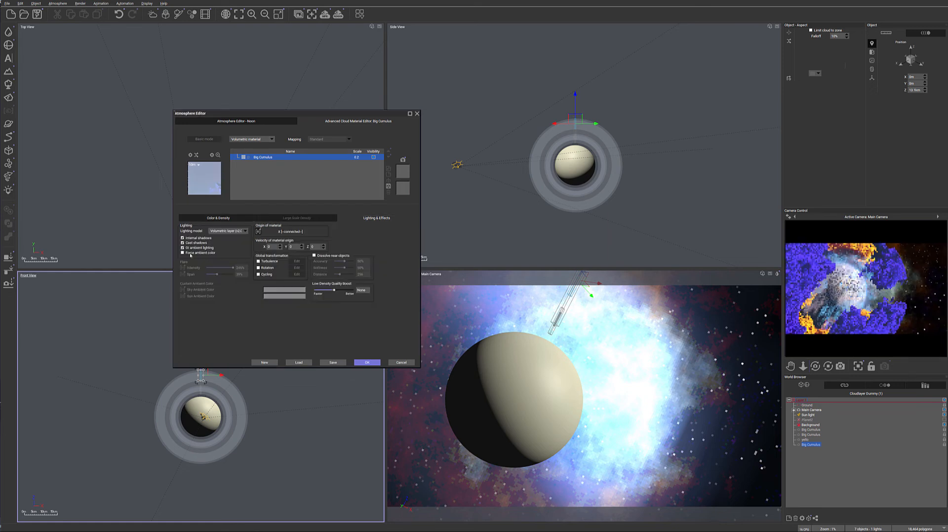
click(190, 253)
click(279, 290)
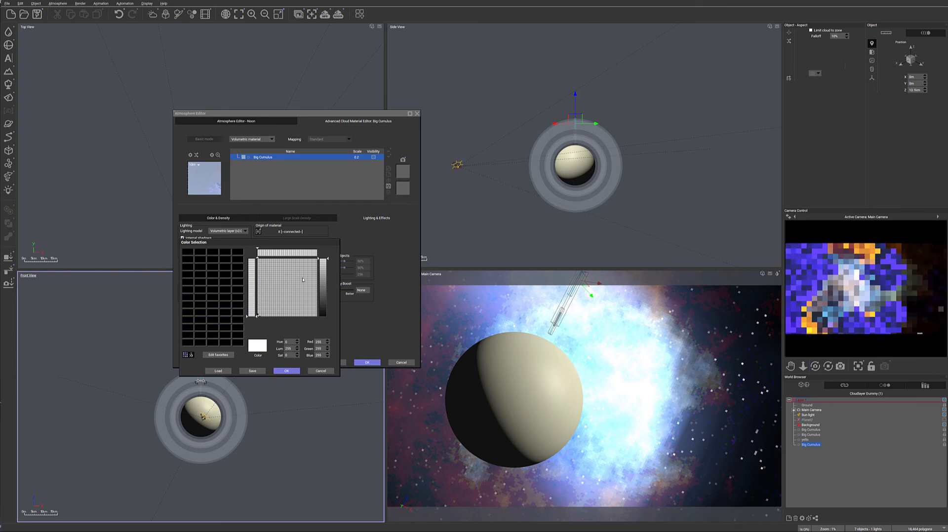
click(292, 263)
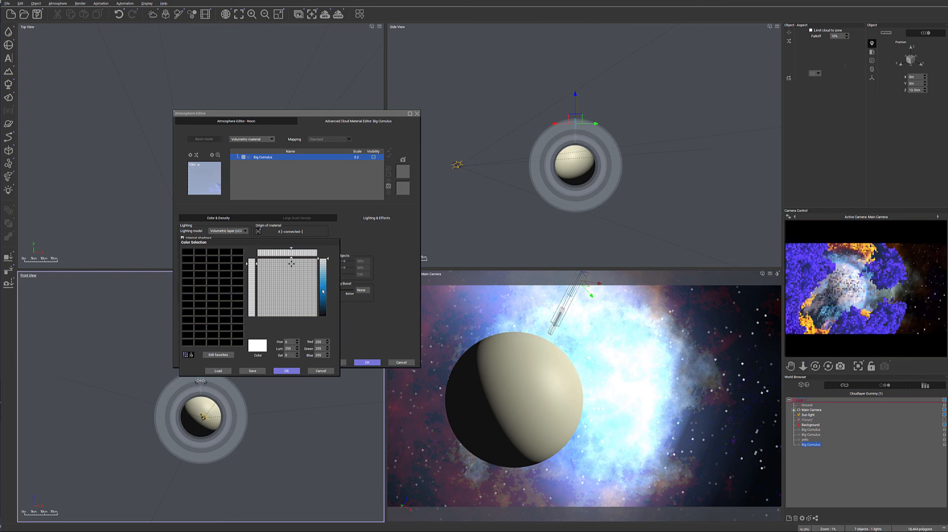
click(325, 303)
click(290, 260)
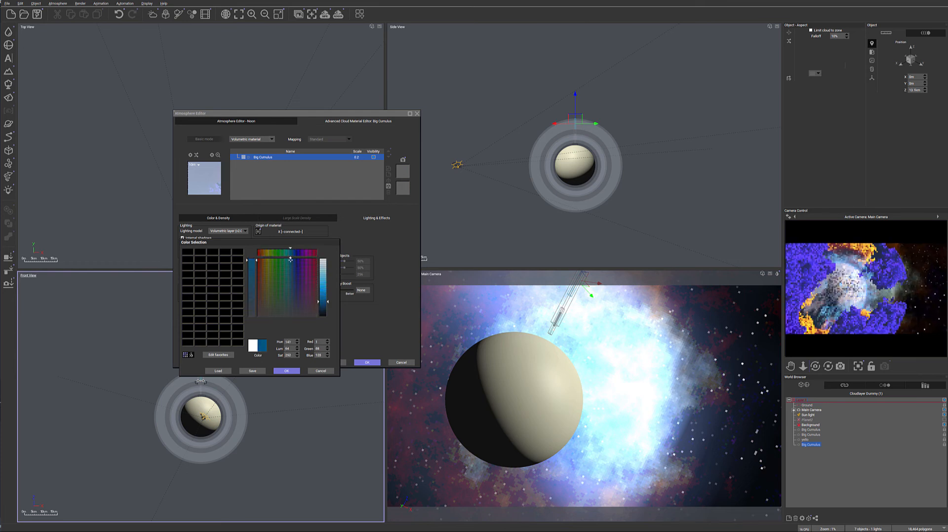
click(286, 371)
Set the sun ambient color of the purple layer's material to dark teal.
click(282, 296)
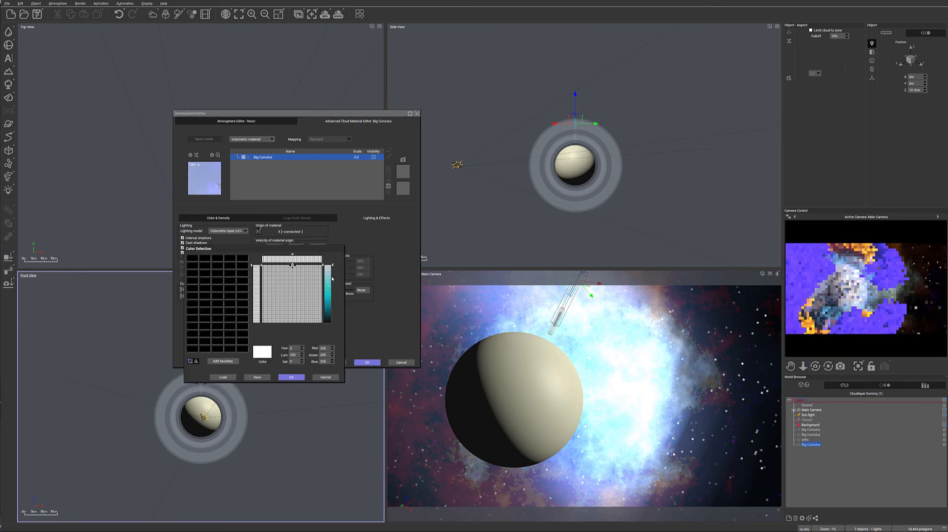
click(328, 309)
click(295, 265)
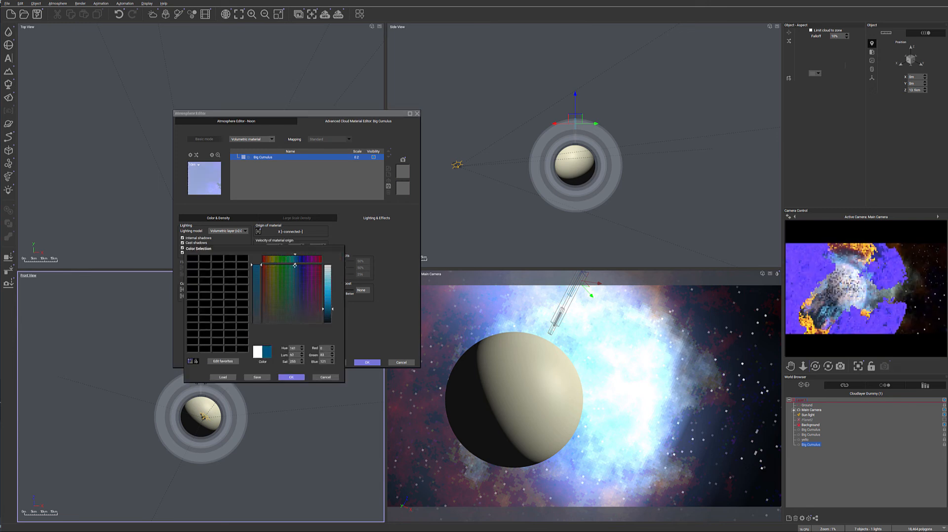
click(292, 377)
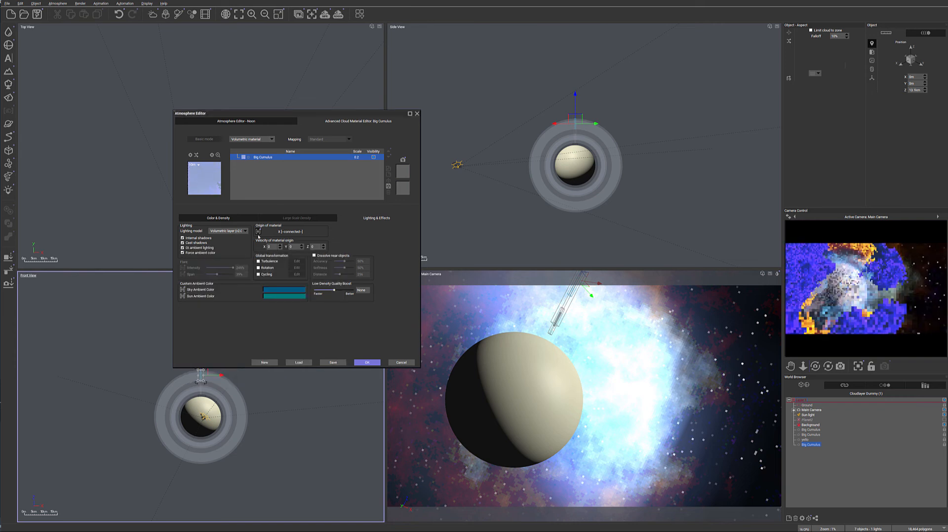
Set the purple layer's density to 1%, opacity and ambient lighting to 100%, shadow density to 0% and altitude variations to 61%, and reduce feathers and detail.
click(236, 121)
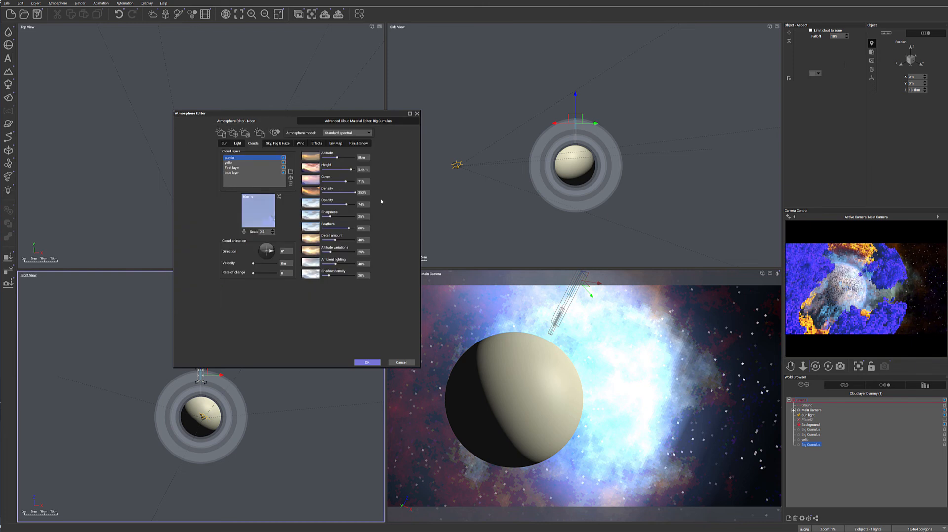
click(362, 192)
text(1)
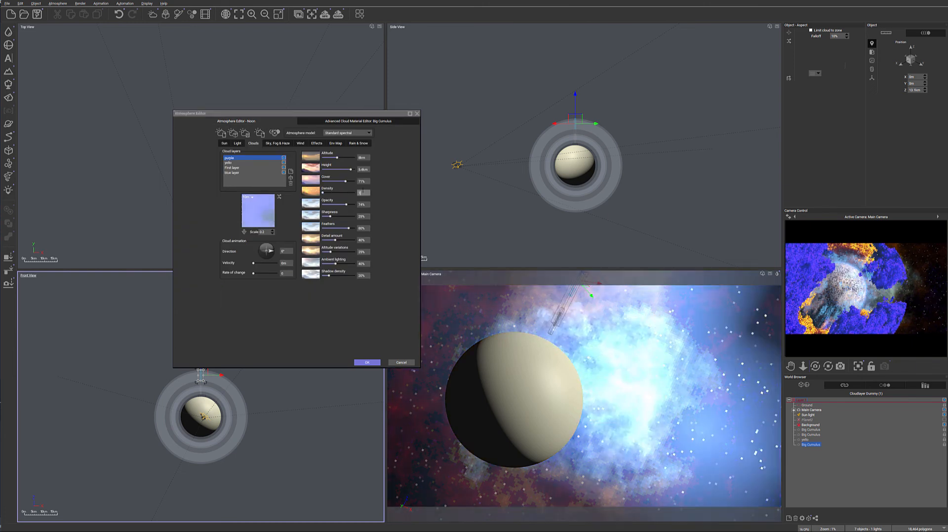
key(Return)
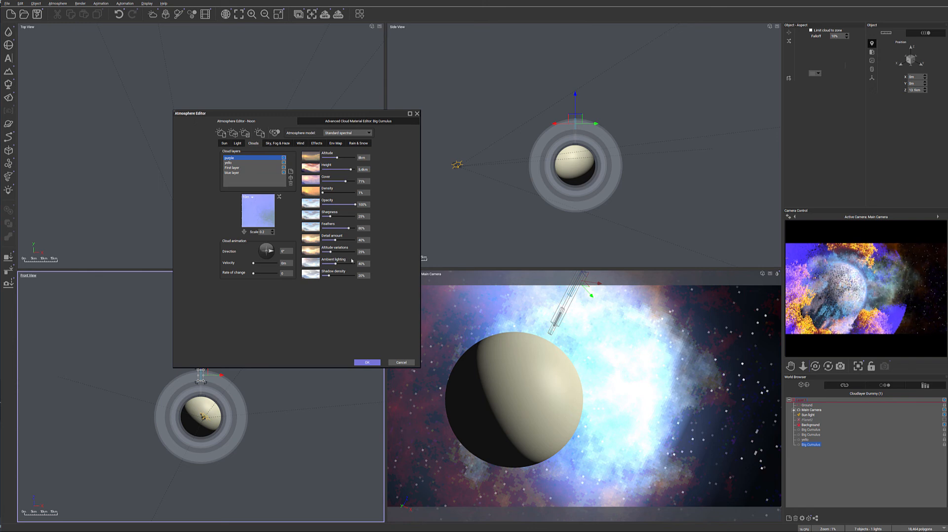
drag(329, 252, 322, 276)
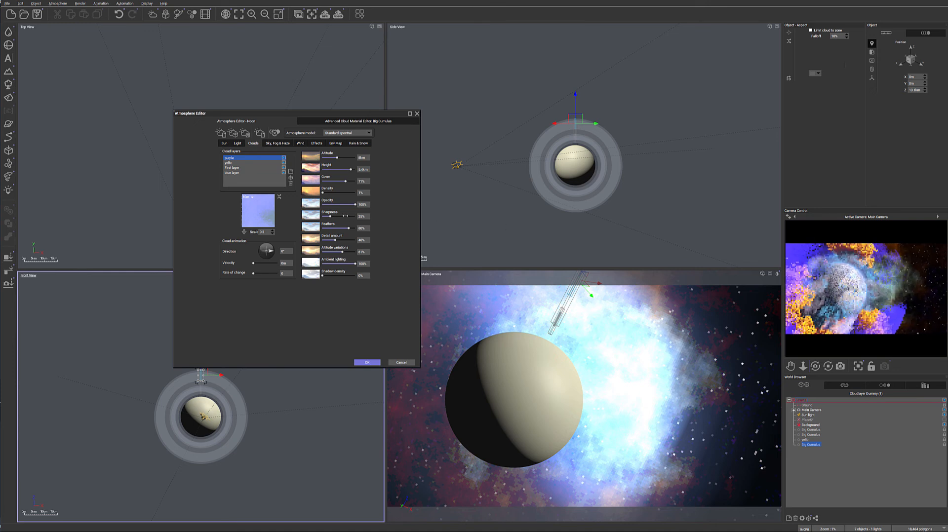
drag(352, 228, 332, 240)
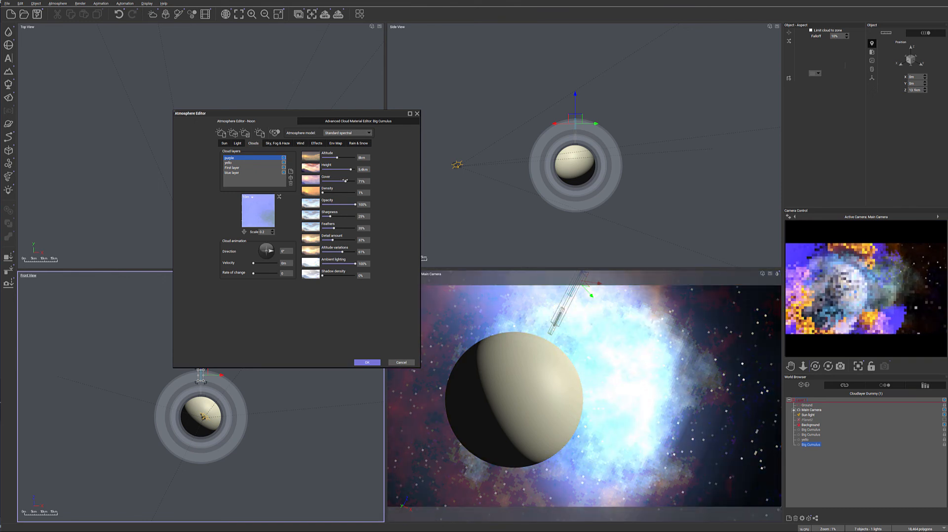
Set the purple layer's cloud cover and density to roughly half of their ranges.
drag(345, 180, 336, 181)
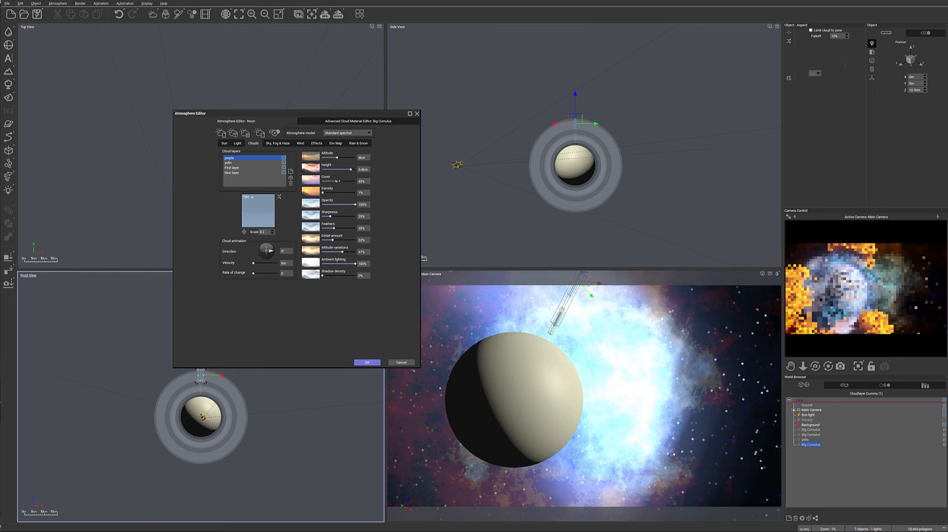
drag(338, 181, 341, 192)
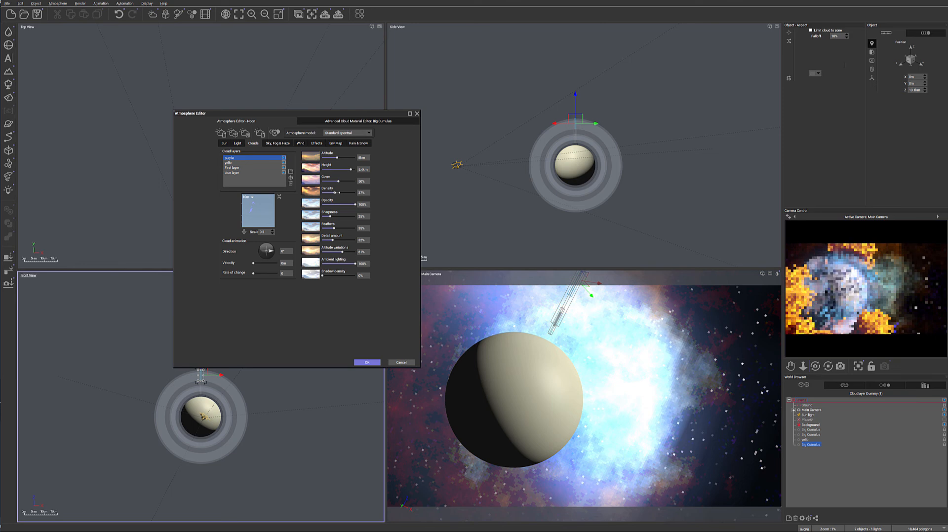
drag(340, 193, 346, 192)
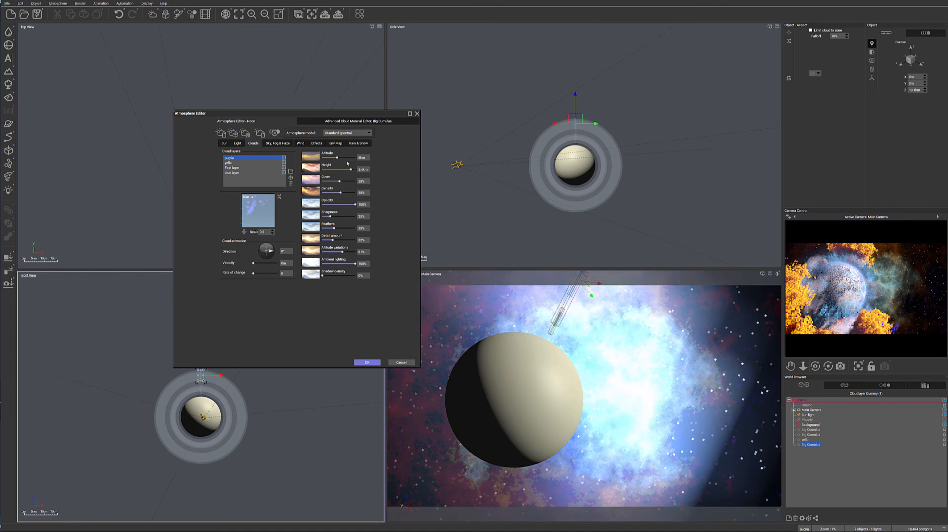
Lower the purple layer's altitude slightly, increase its height and set its cloud scale to 0.4.
drag(339, 157, 350, 169)
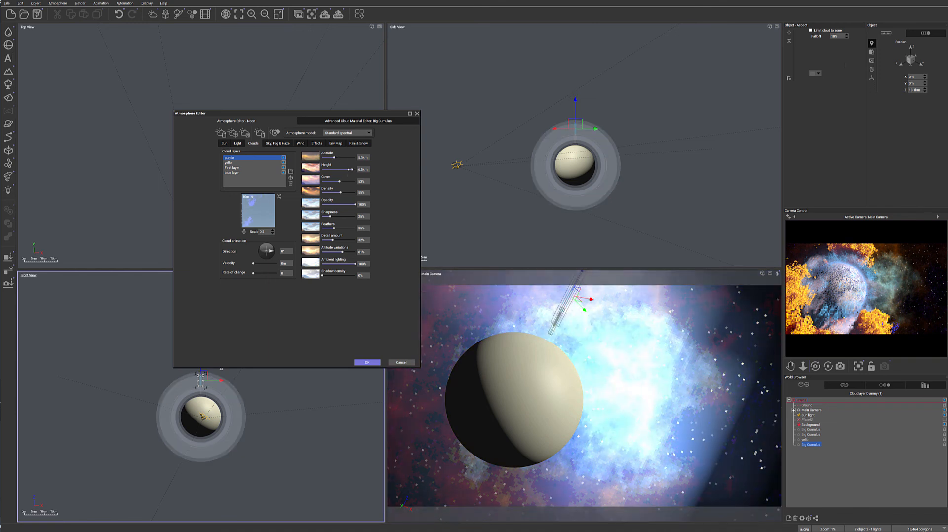
click(272, 232)
click(272, 230)
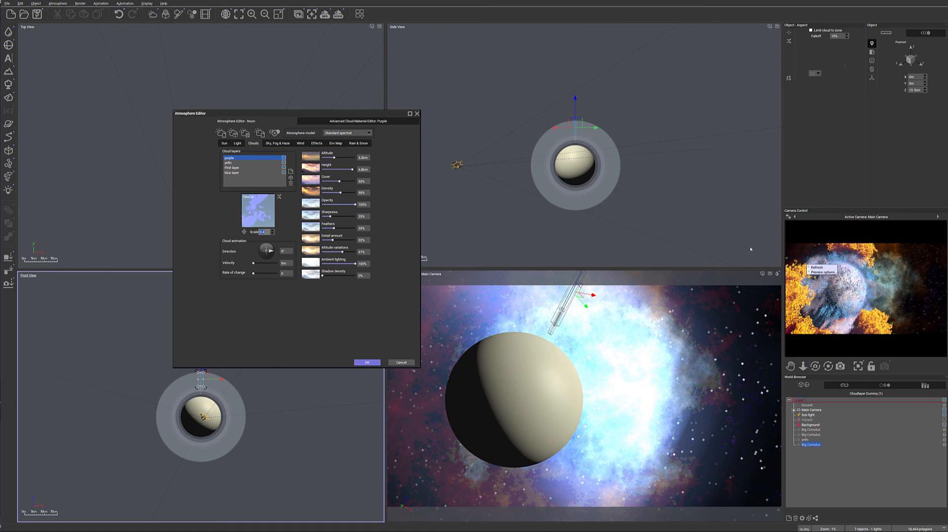
Set the purple layer's height to 10 km, cover to 62%, density to 100%, feathers to 86%, detail amount to about 35% and altitude variations to 79%.
drag(332, 240, 334, 240)
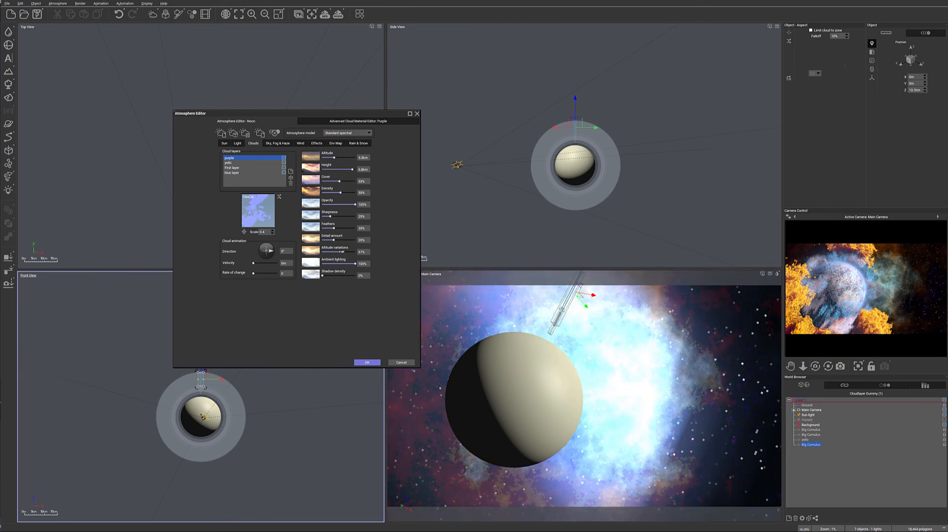
drag(339, 251, 348, 252)
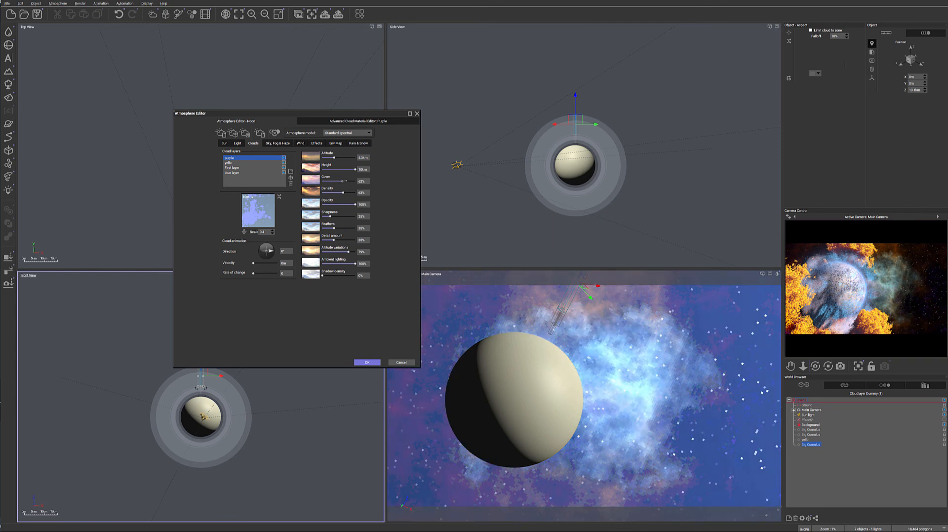
drag(339, 182, 342, 182)
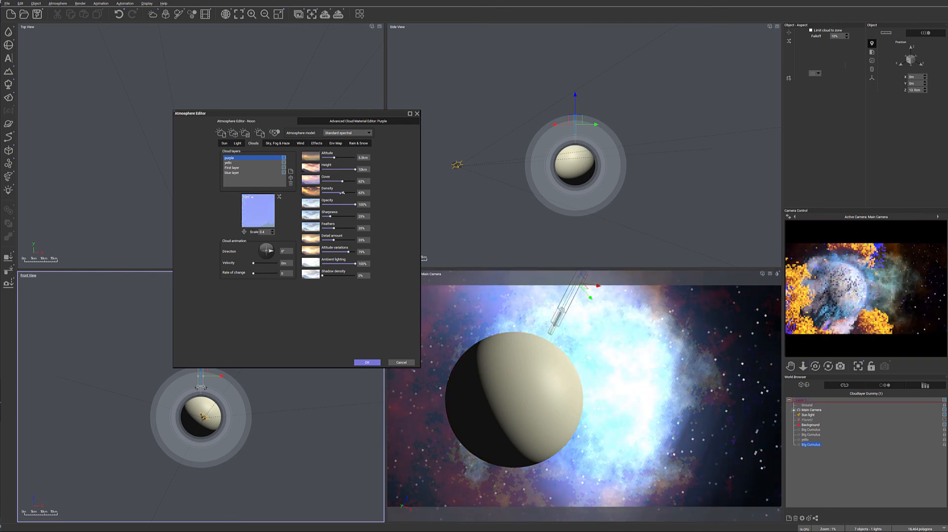
drag(343, 193, 360, 193)
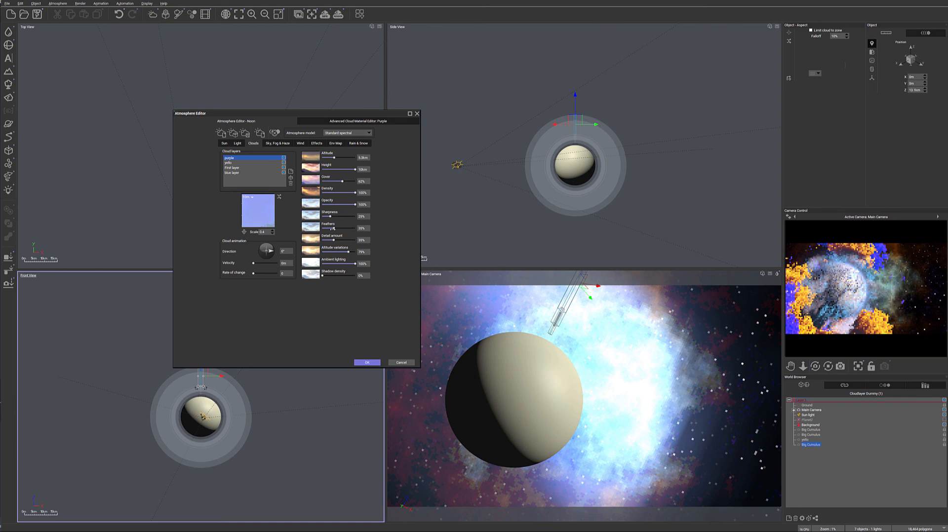
drag(334, 228, 351, 228)
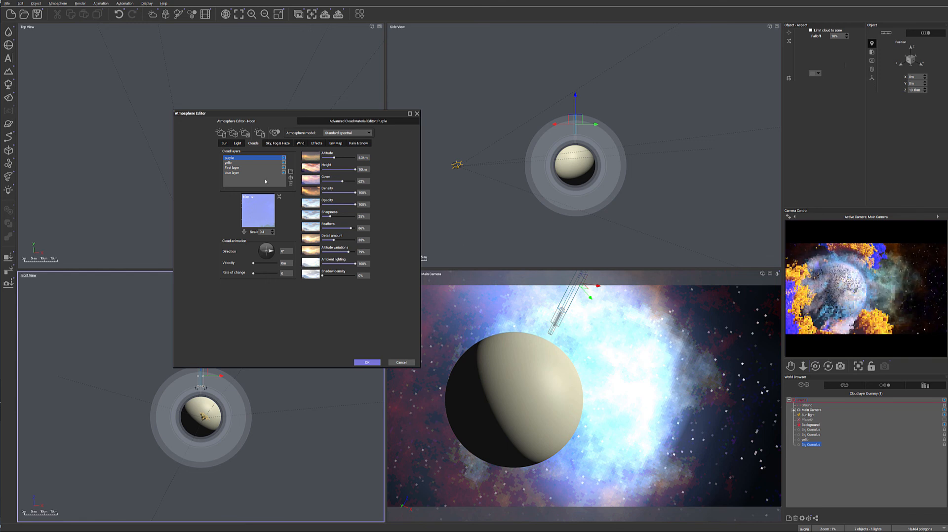
Set the purple layer's cloud scale to 1 and refresh the camera preview.
click(272, 230)
click(272, 231)
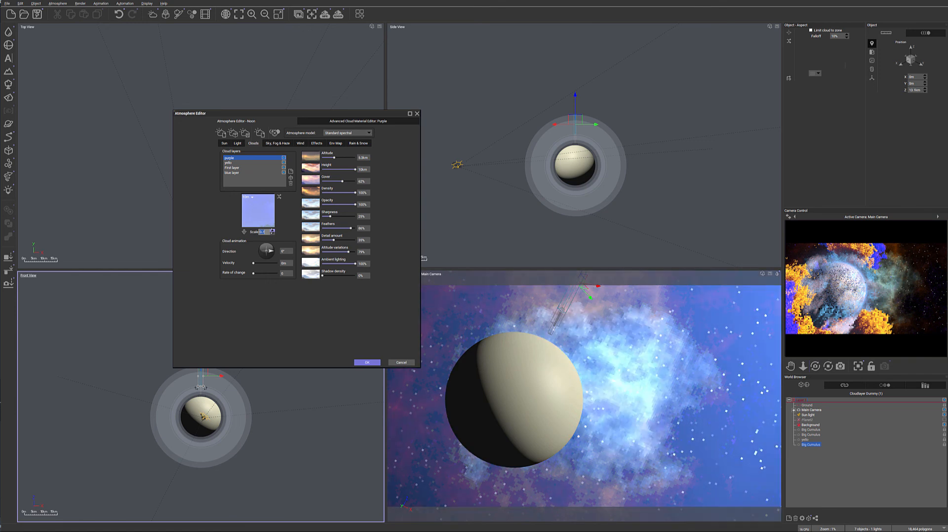
click(272, 230)
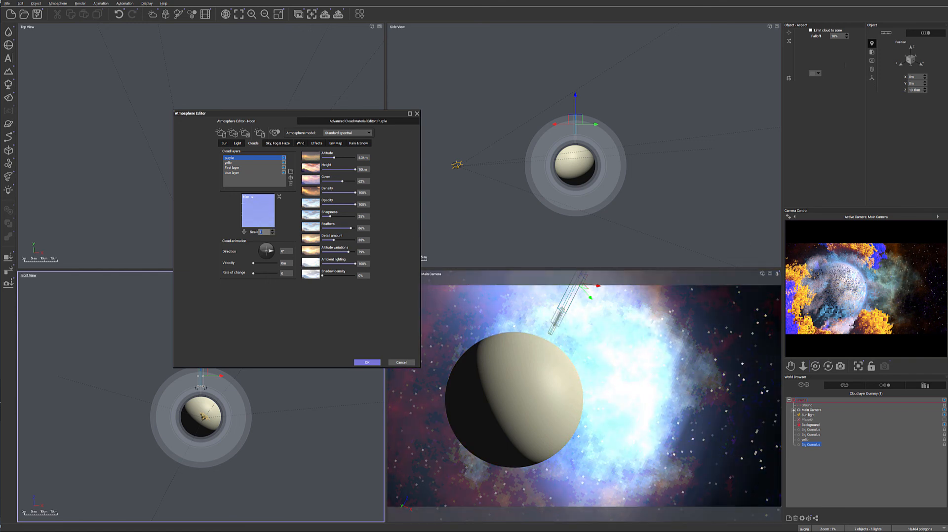
right_click(857, 280)
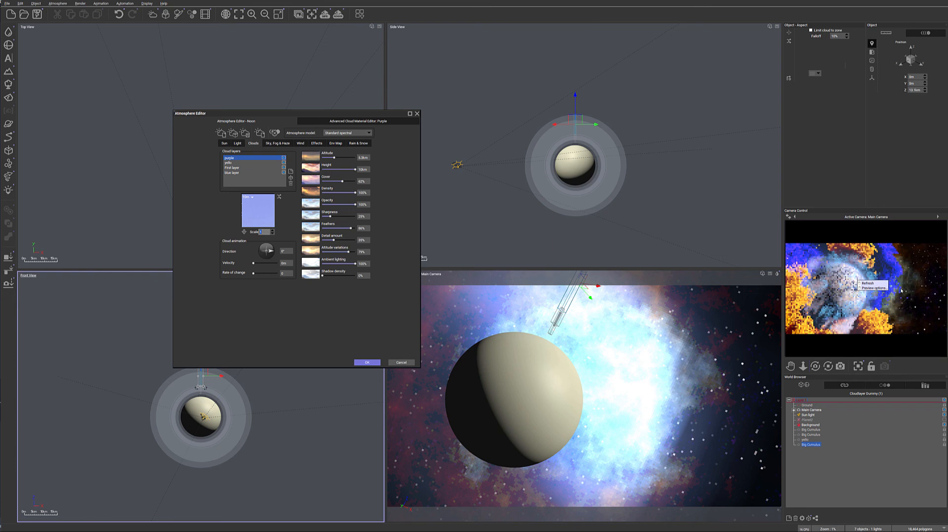
click(889, 299)
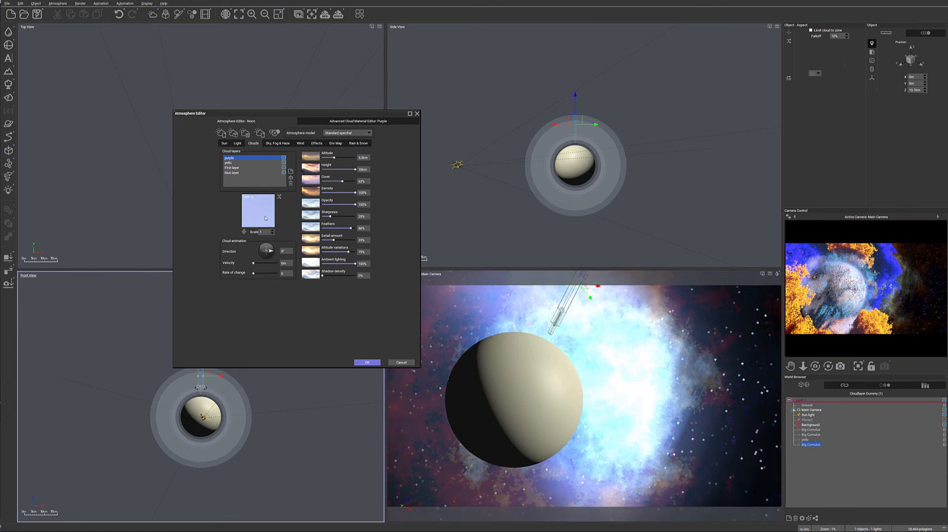
Change the volumetric color of the purple layer's material to a muted light blue.
click(302, 122)
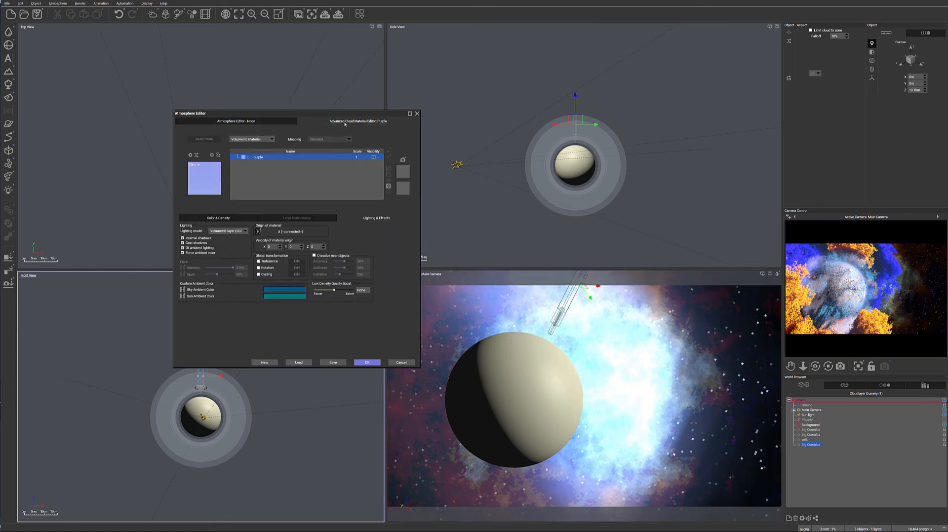
click(203, 220)
click(323, 291)
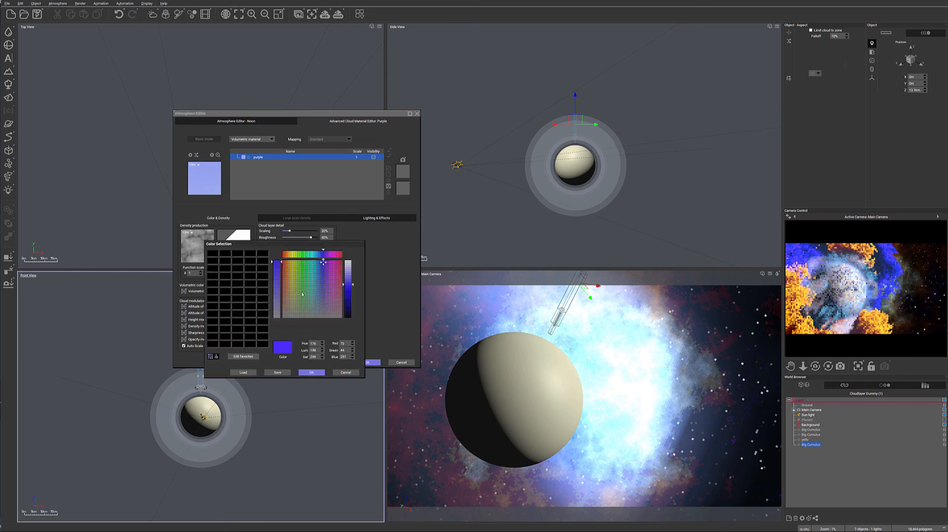
click(315, 263)
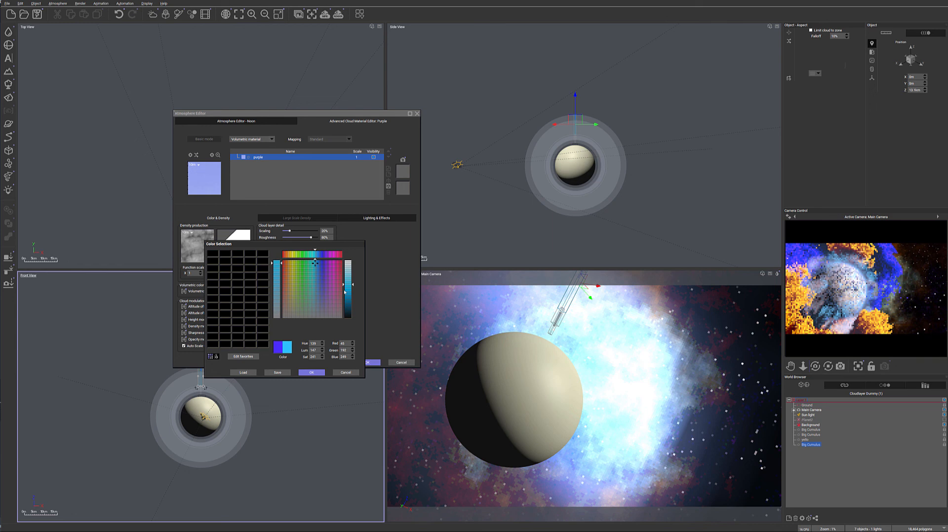
click(316, 291)
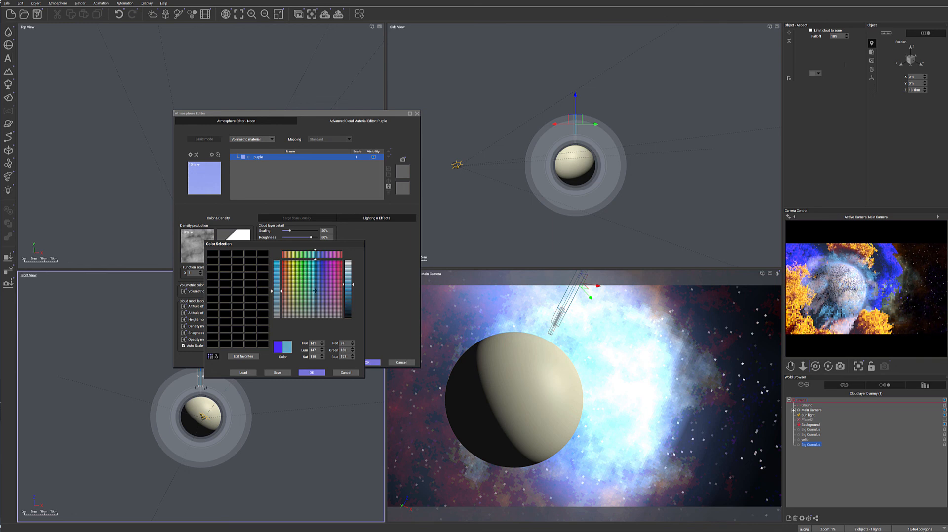
click(315, 289)
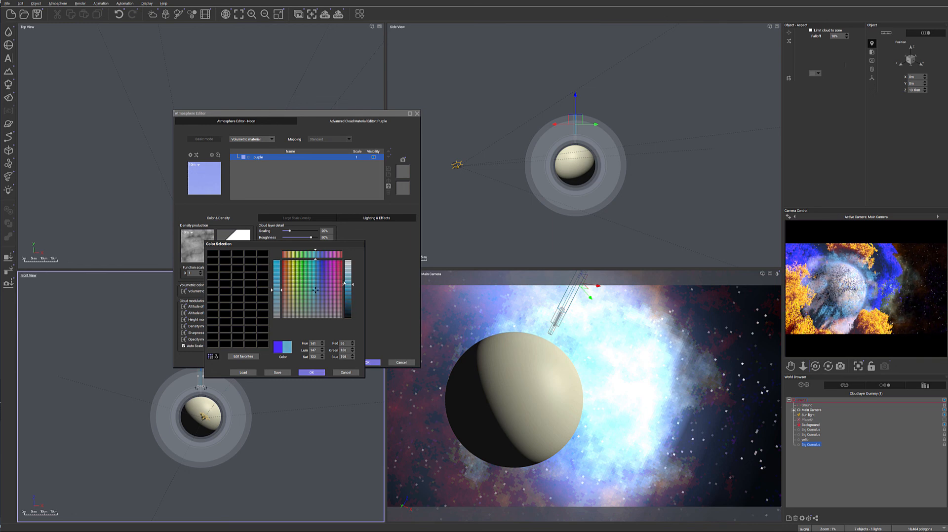
click(311, 373)
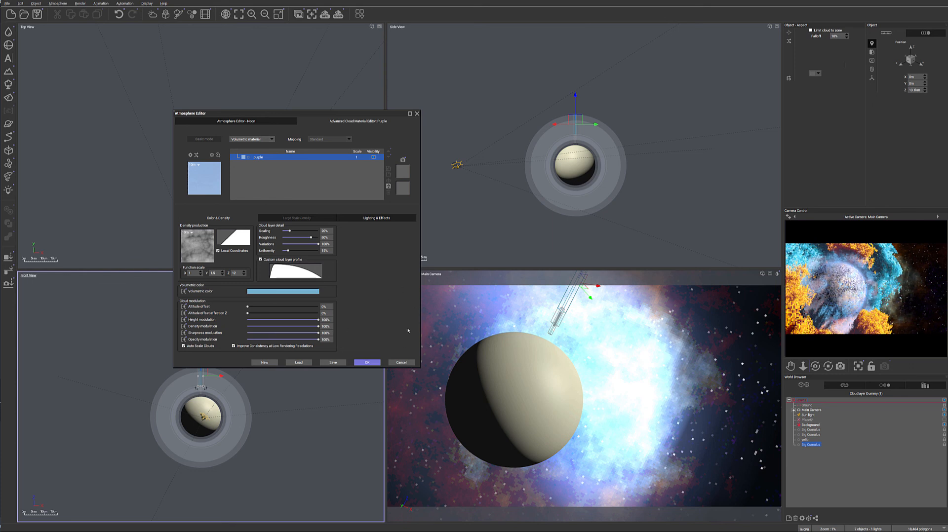
Set the purple layer's density to 1% and its opacity to 500%, and refresh the camera preview.
click(267, 122)
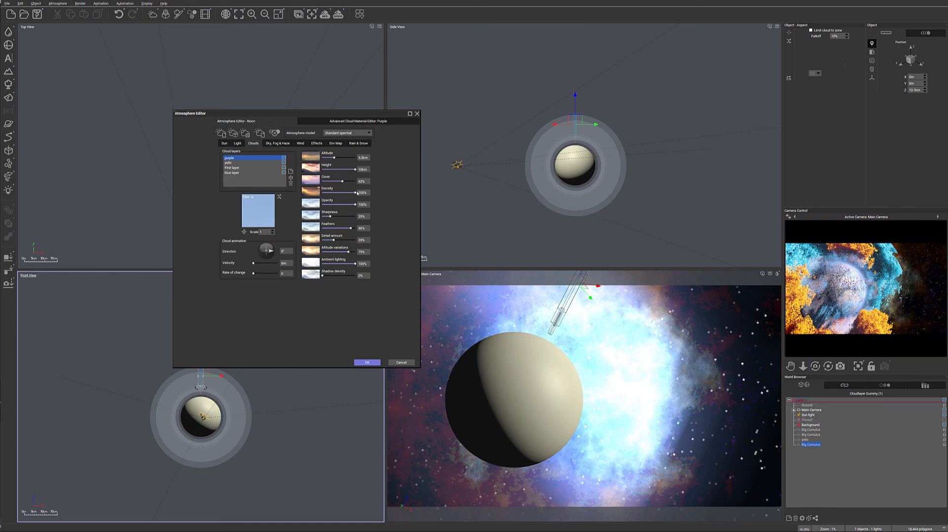
drag(354, 193, 332, 191)
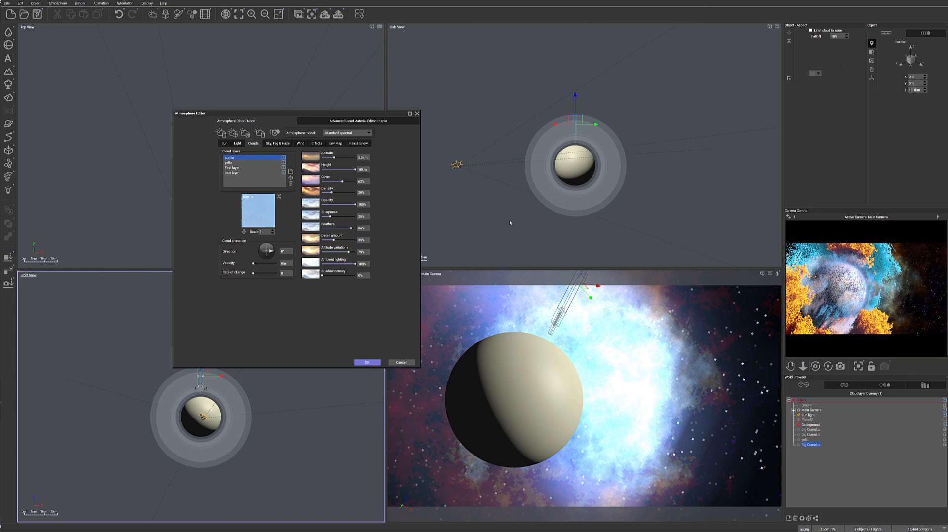
click(363, 192)
text(1)
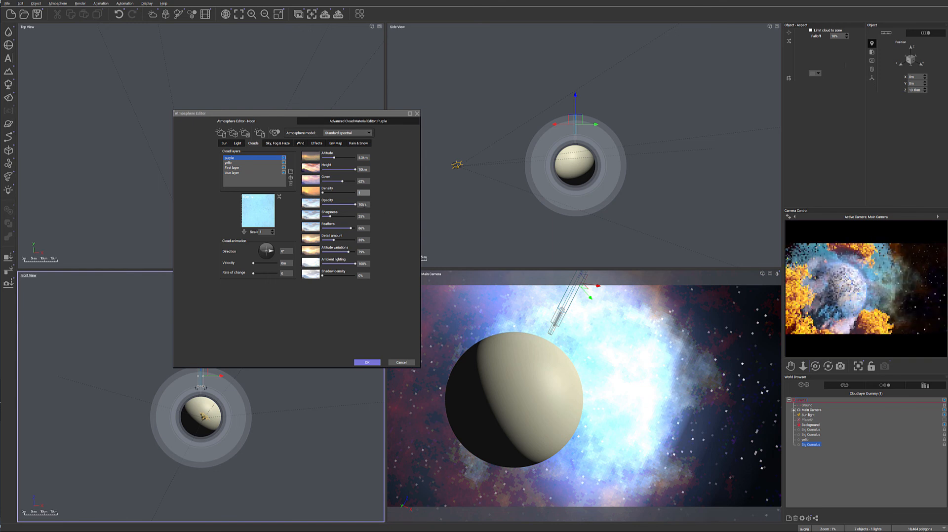
click(363, 205)
text(50)
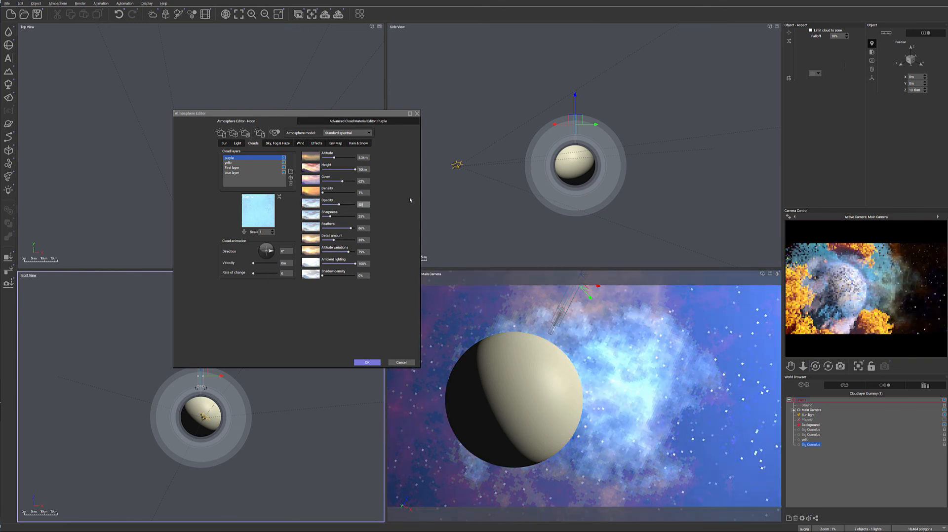
text(0)
key(Return)
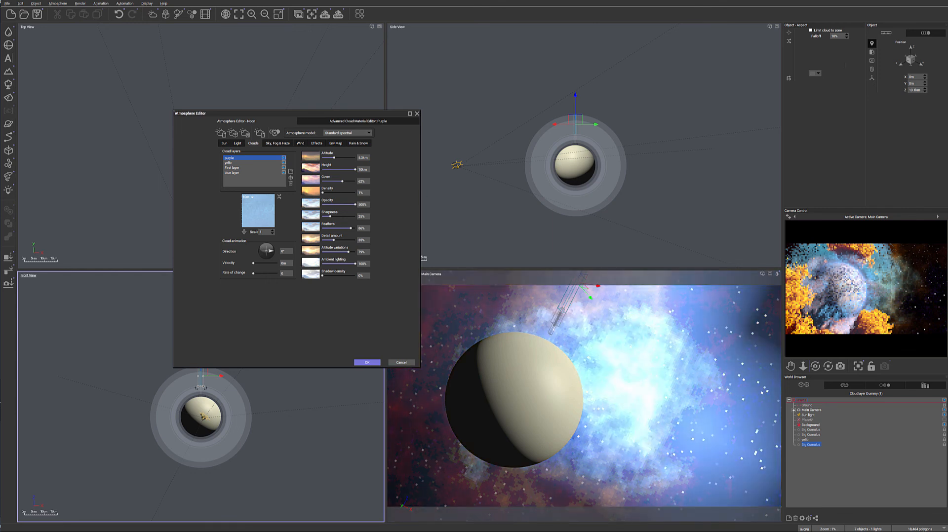
right_click(886, 275)
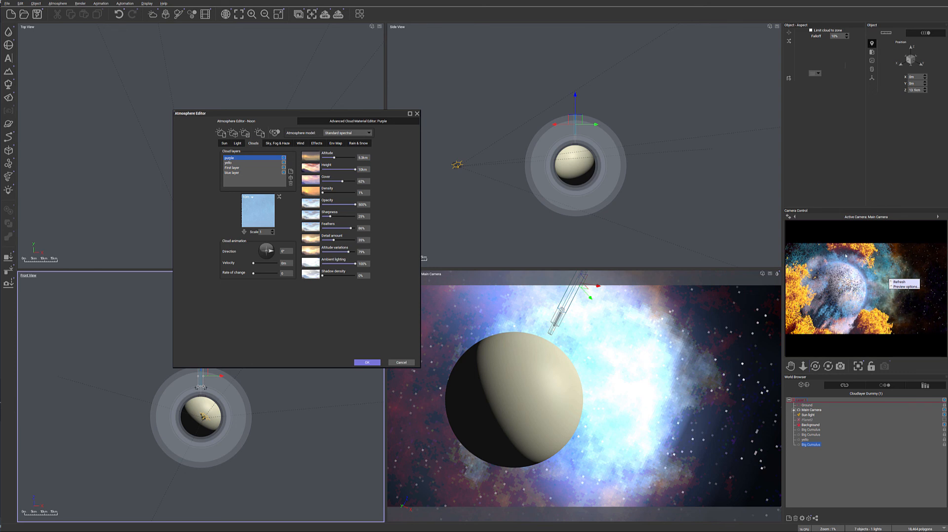
mouse_move(892, 264)
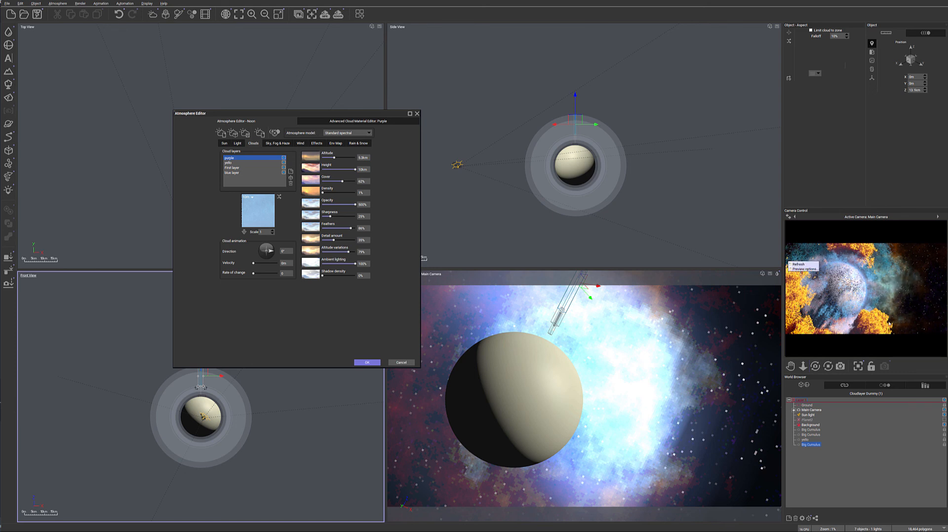
Set the purple layer's detail amount to 3% and refresh the camera preview.
drag(334, 240, 350, 240)
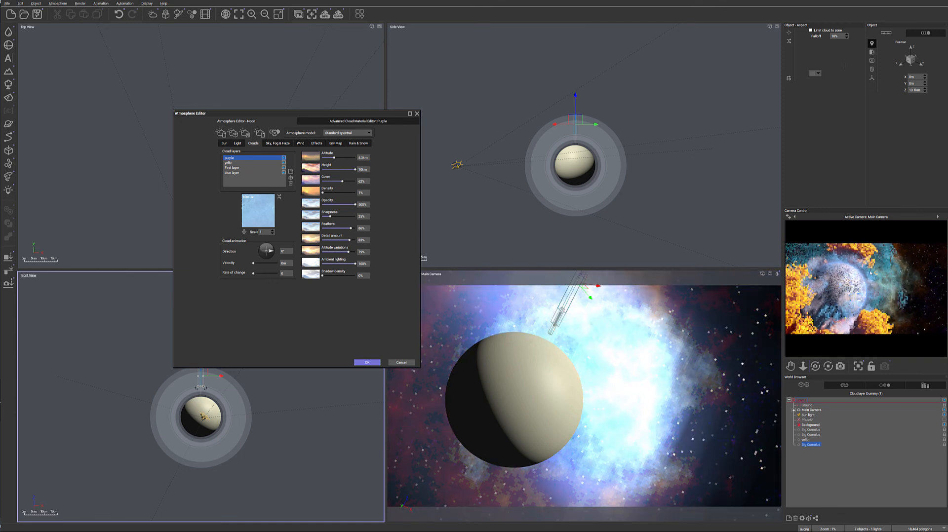
mouse_move(898, 272)
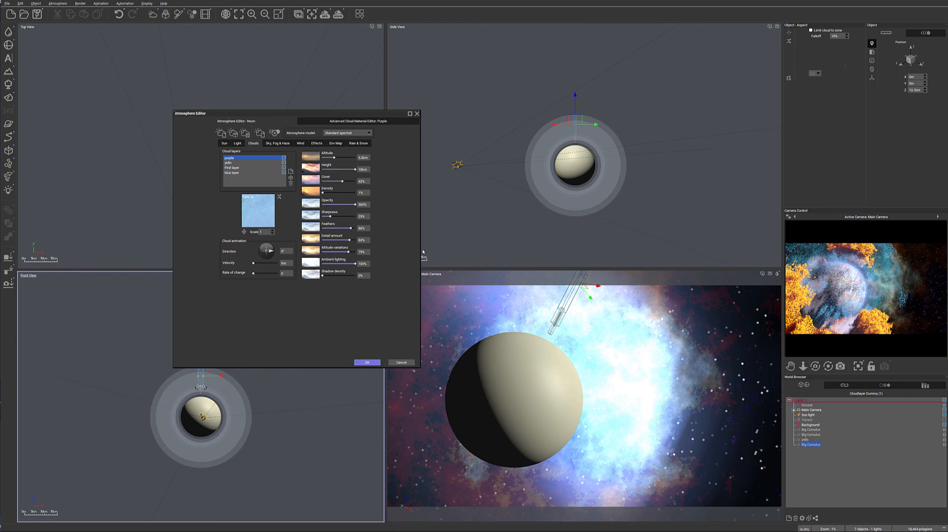
click(323, 240)
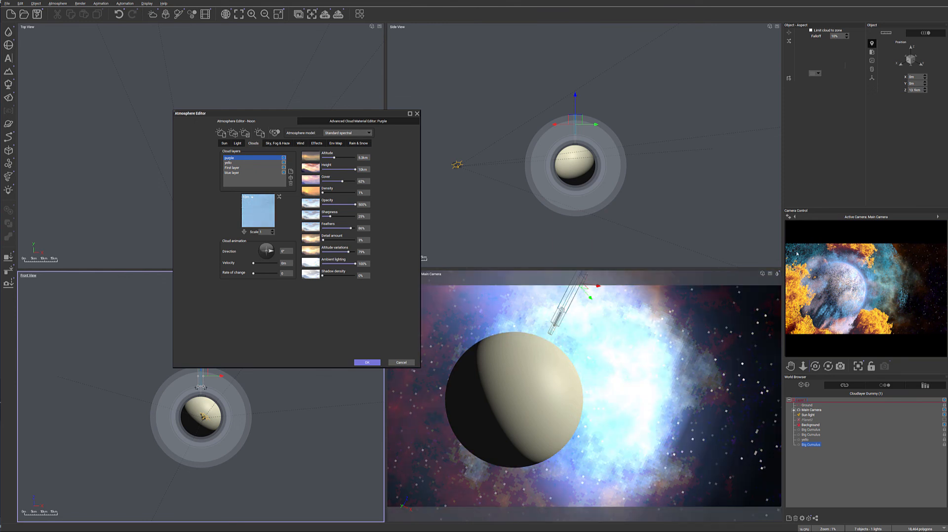
mouse_move(886, 295)
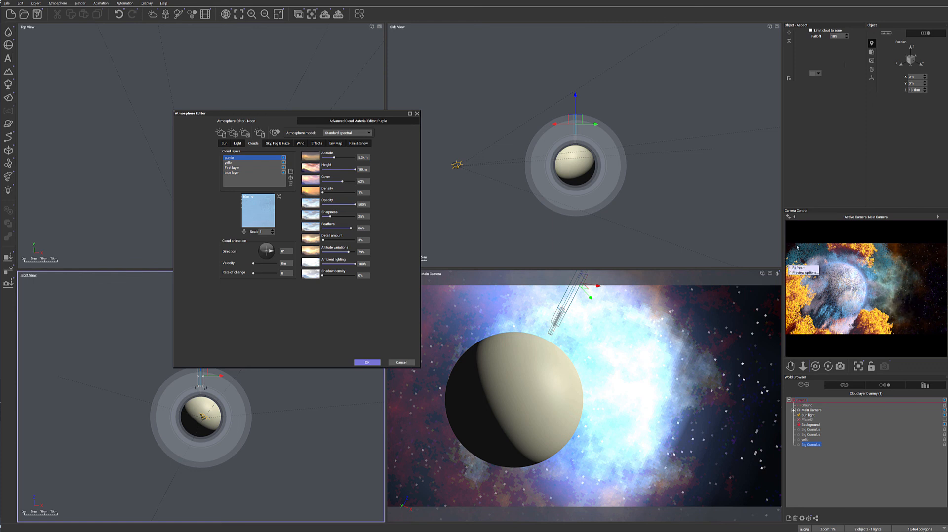
mouse_move(797, 249)
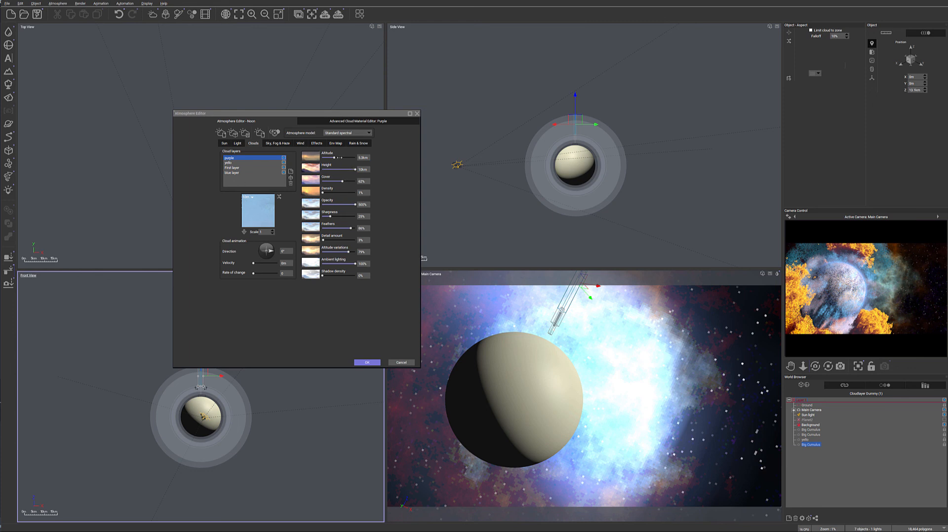
Reduce the purple layer's height slightly, raise its altitude, and refresh the camera preview.
click(339, 157)
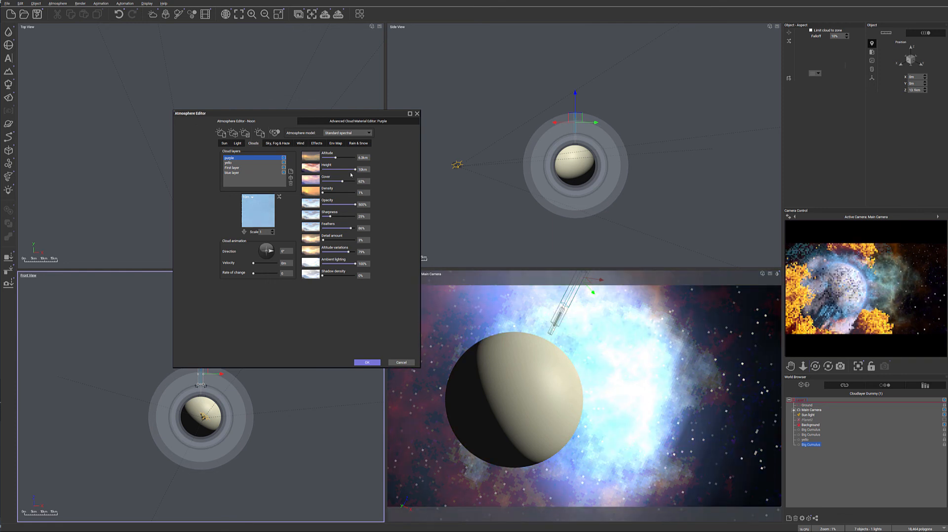
drag(355, 169, 350, 169)
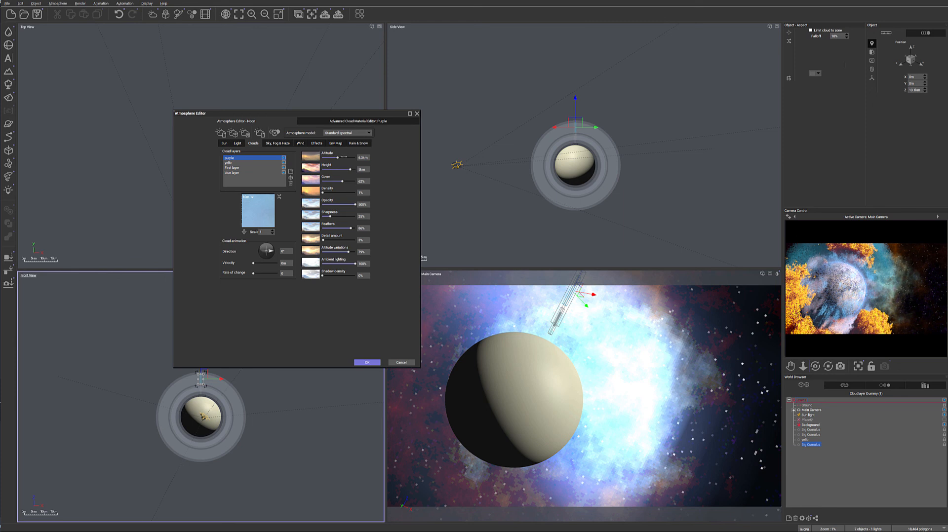
drag(335, 157, 344, 157)
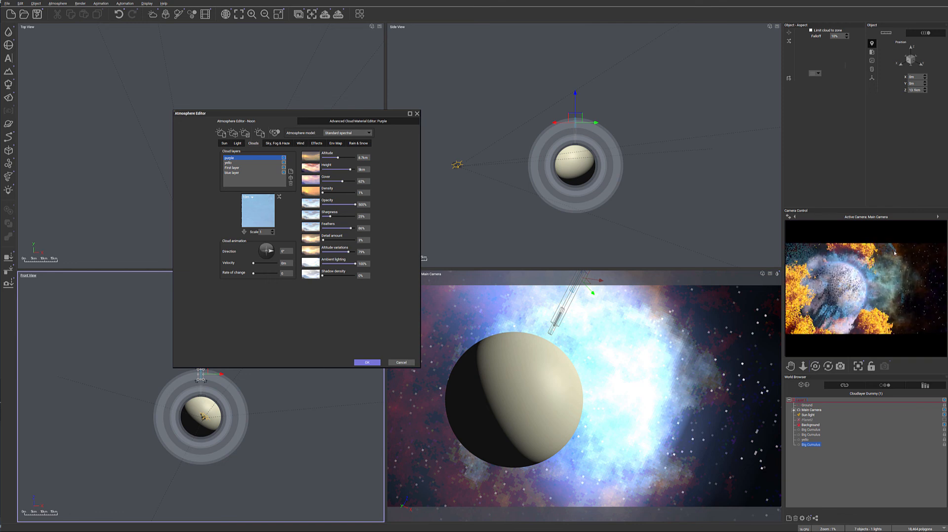
right_click(796, 249)
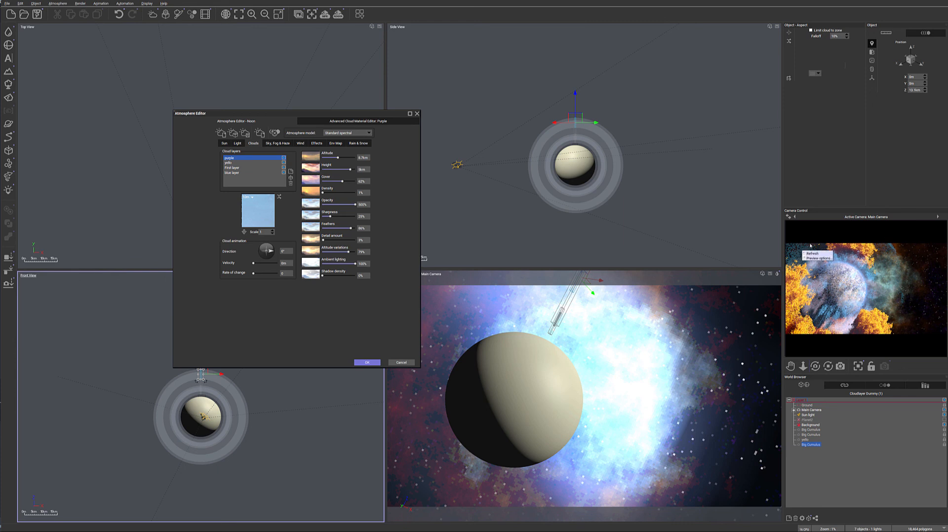
click(812, 254)
right_click(907, 264)
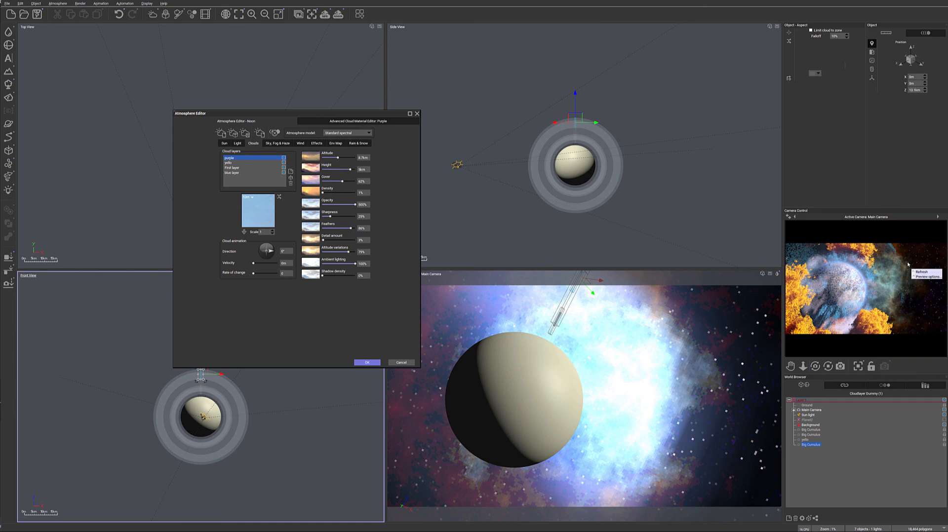